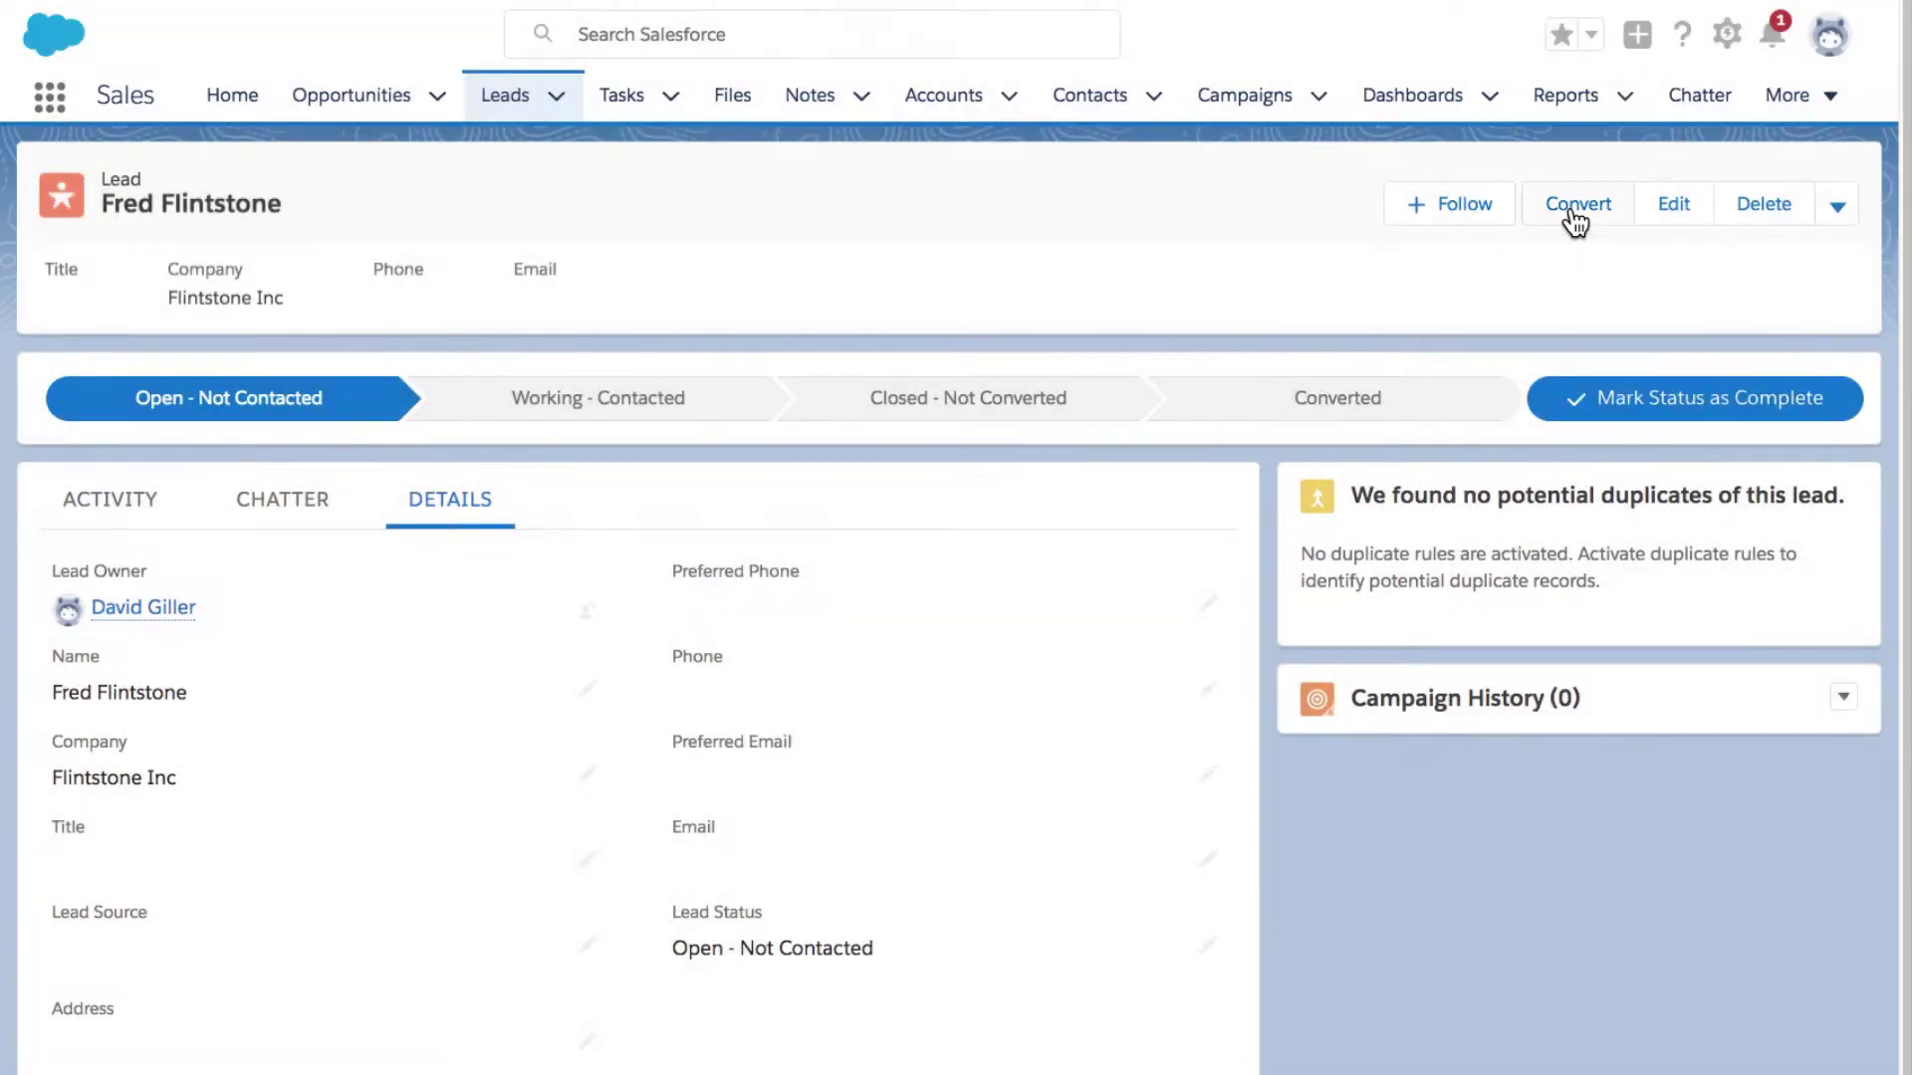
click(1567, 204)
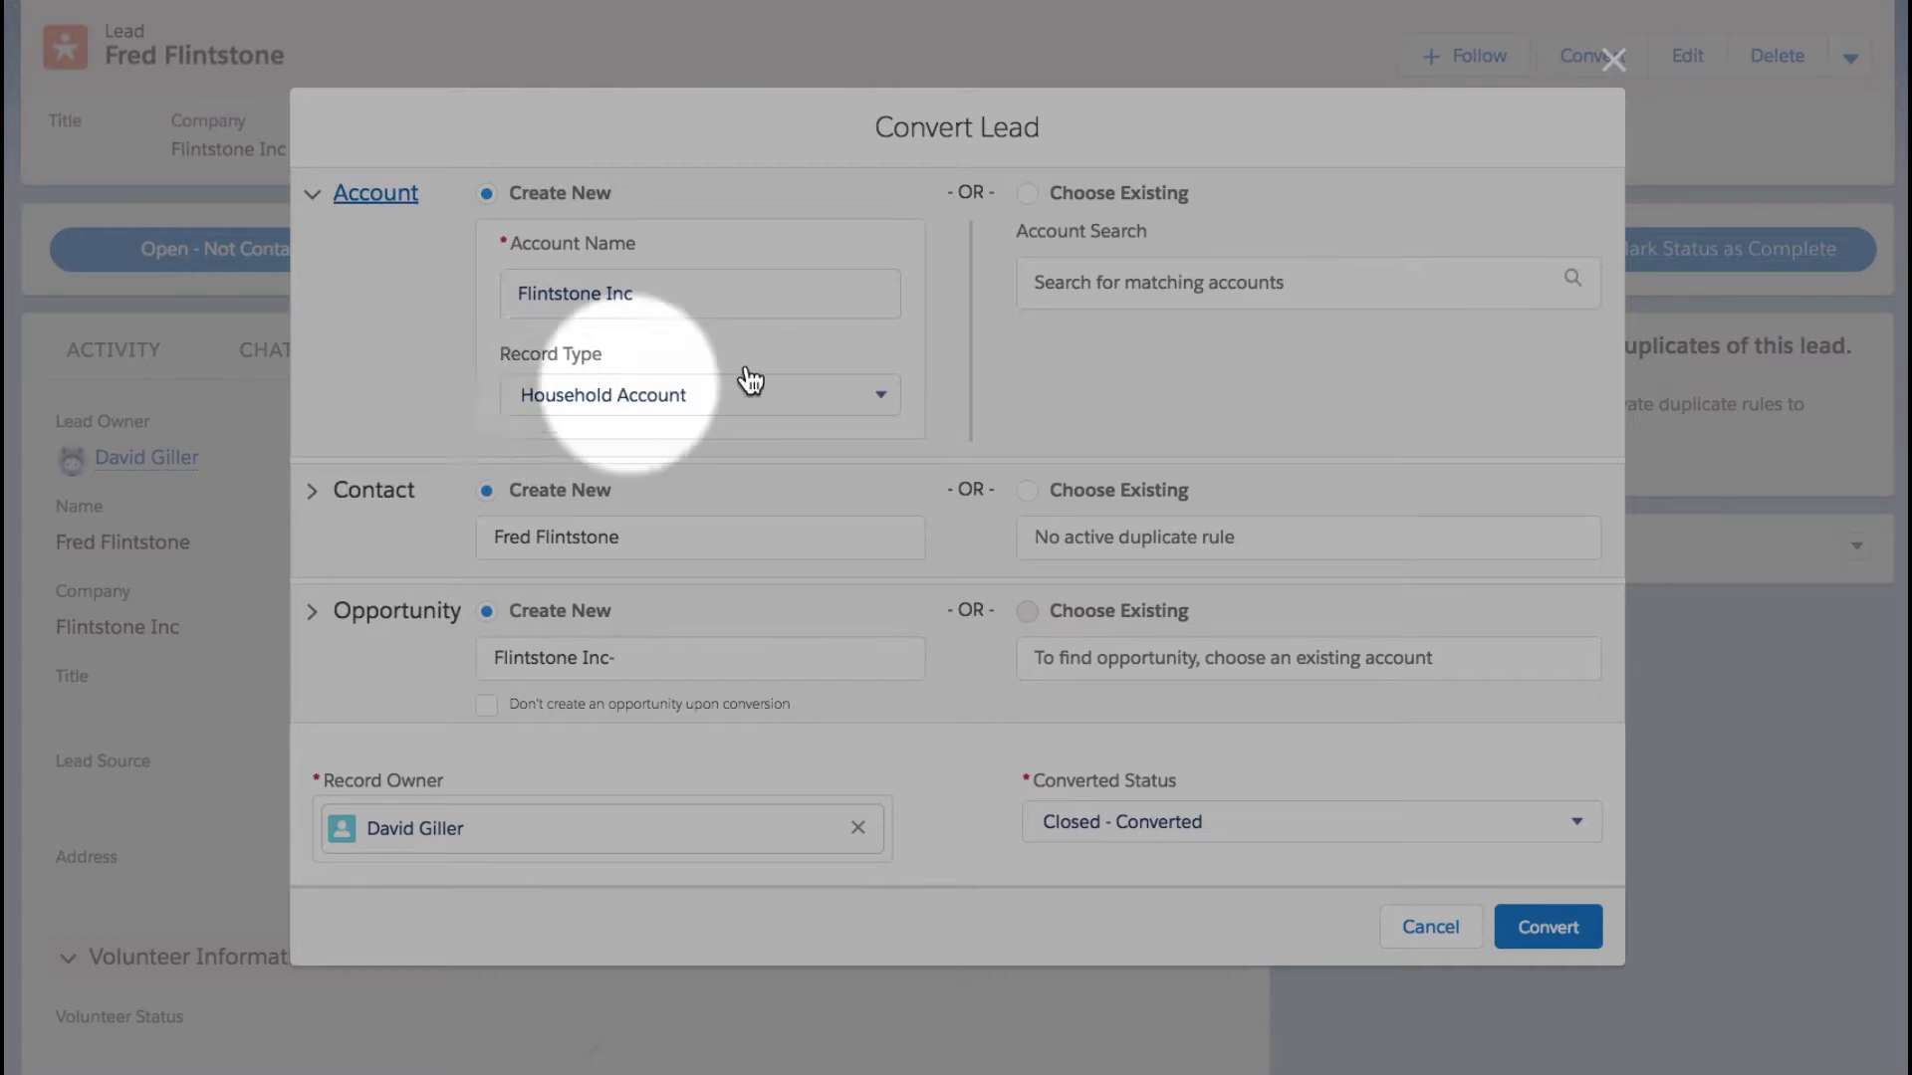
- Choose Existing account, search 'Flintstone' and link the lead to Flintstone Incorporated
click(1028, 195)
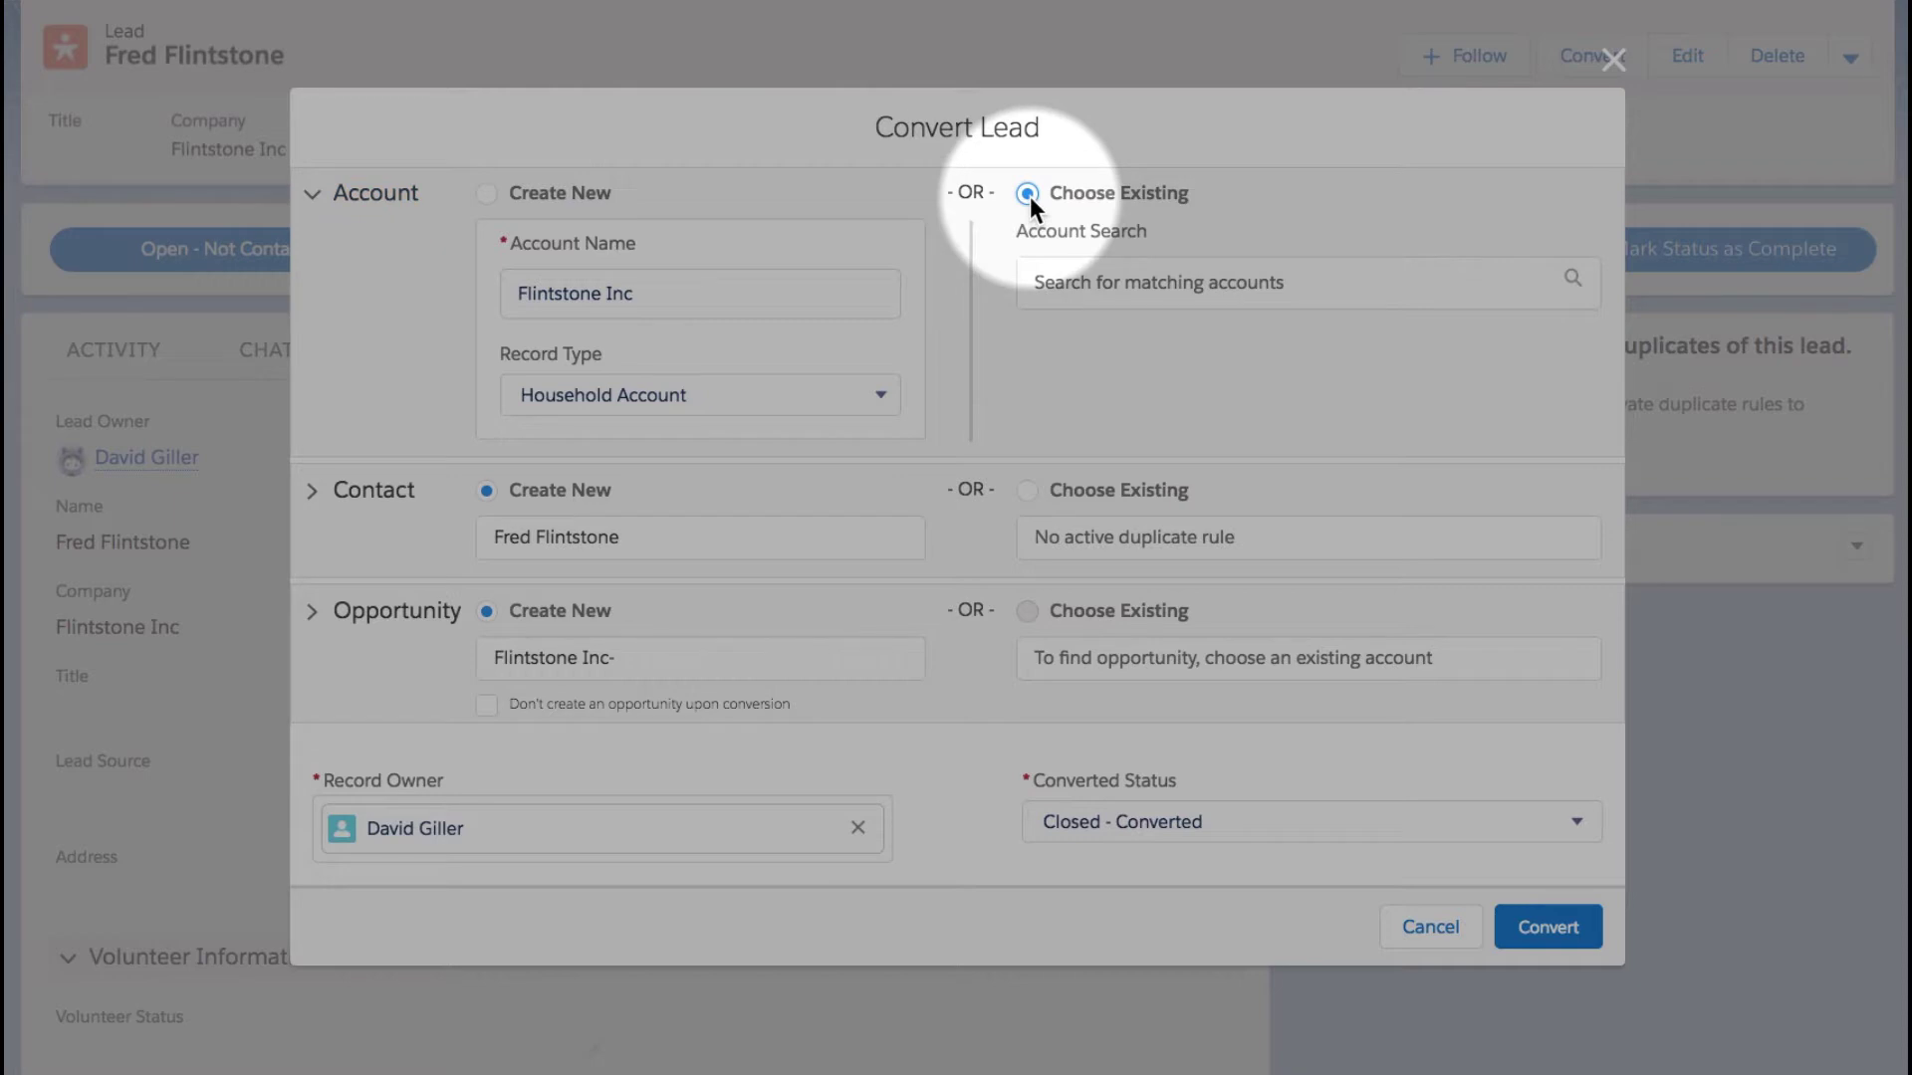
click(1056, 287)
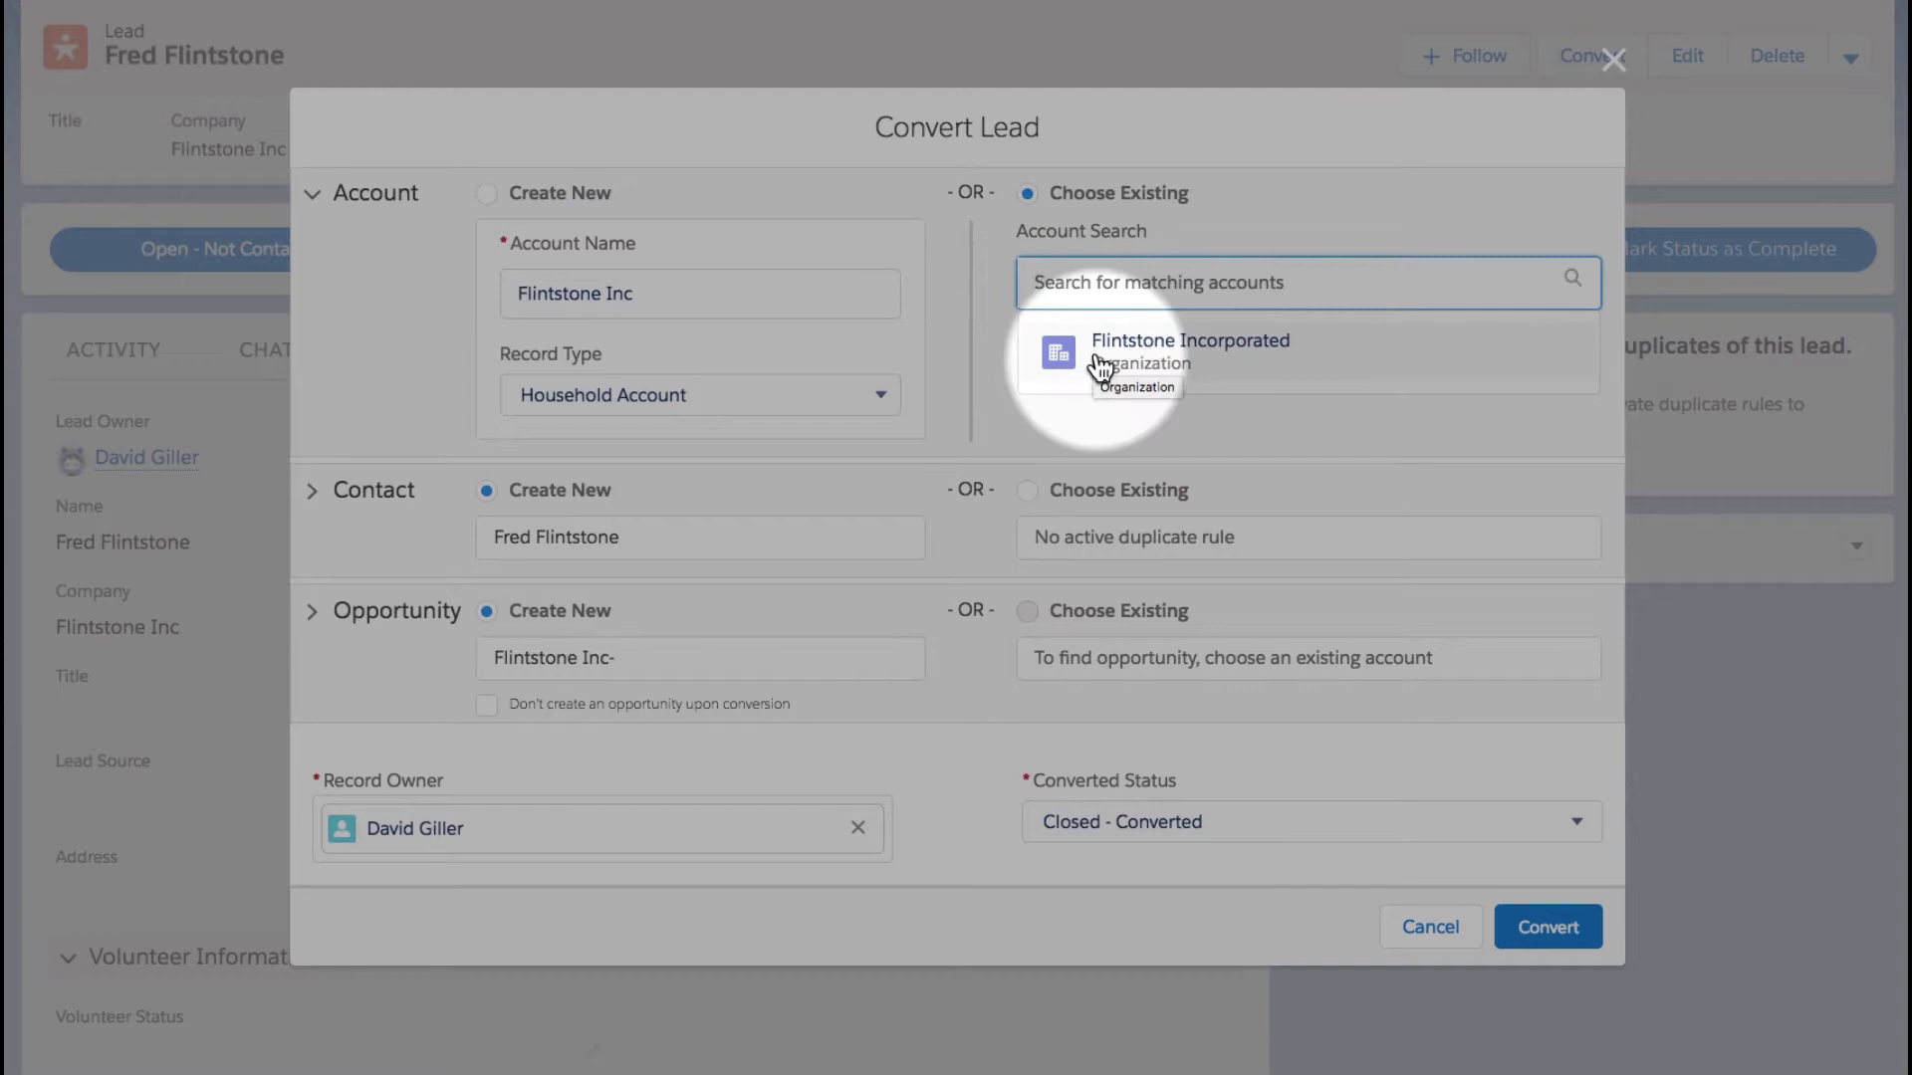
text(Fl)
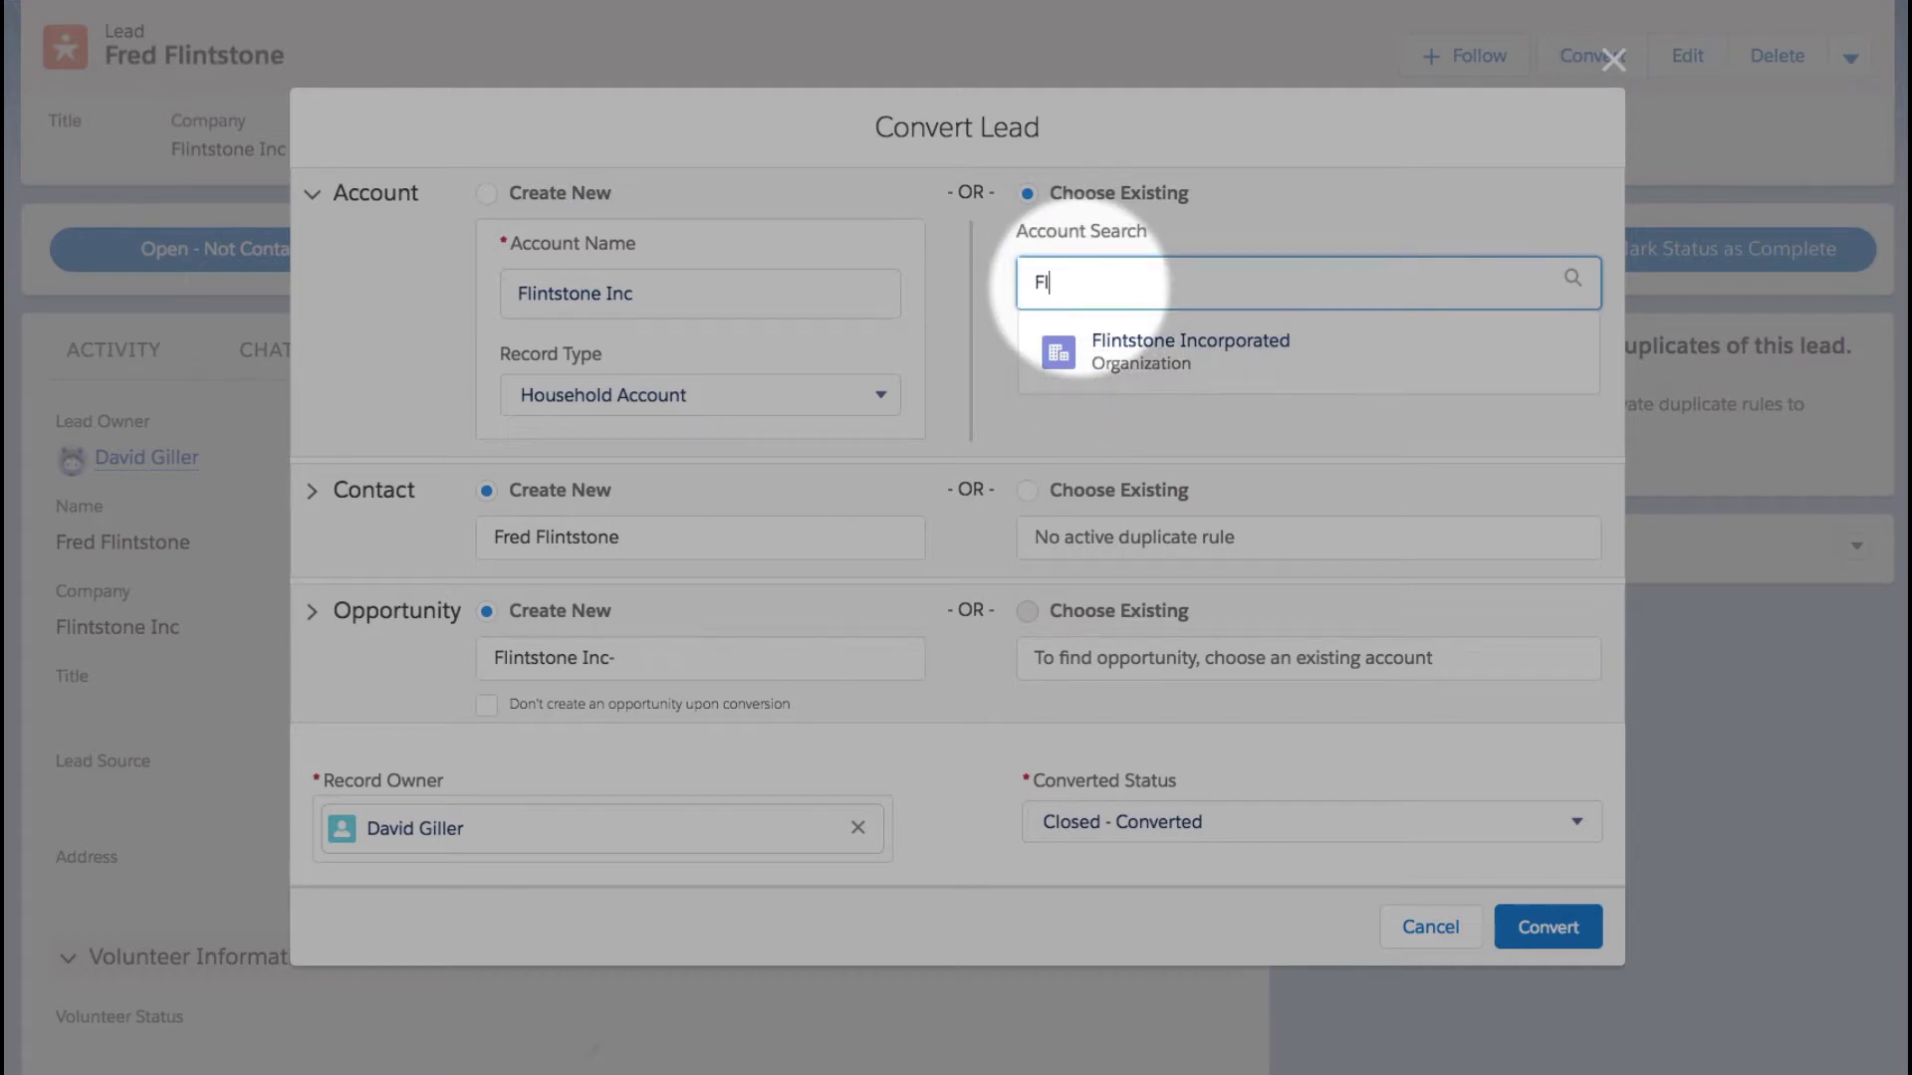
text(intstone)
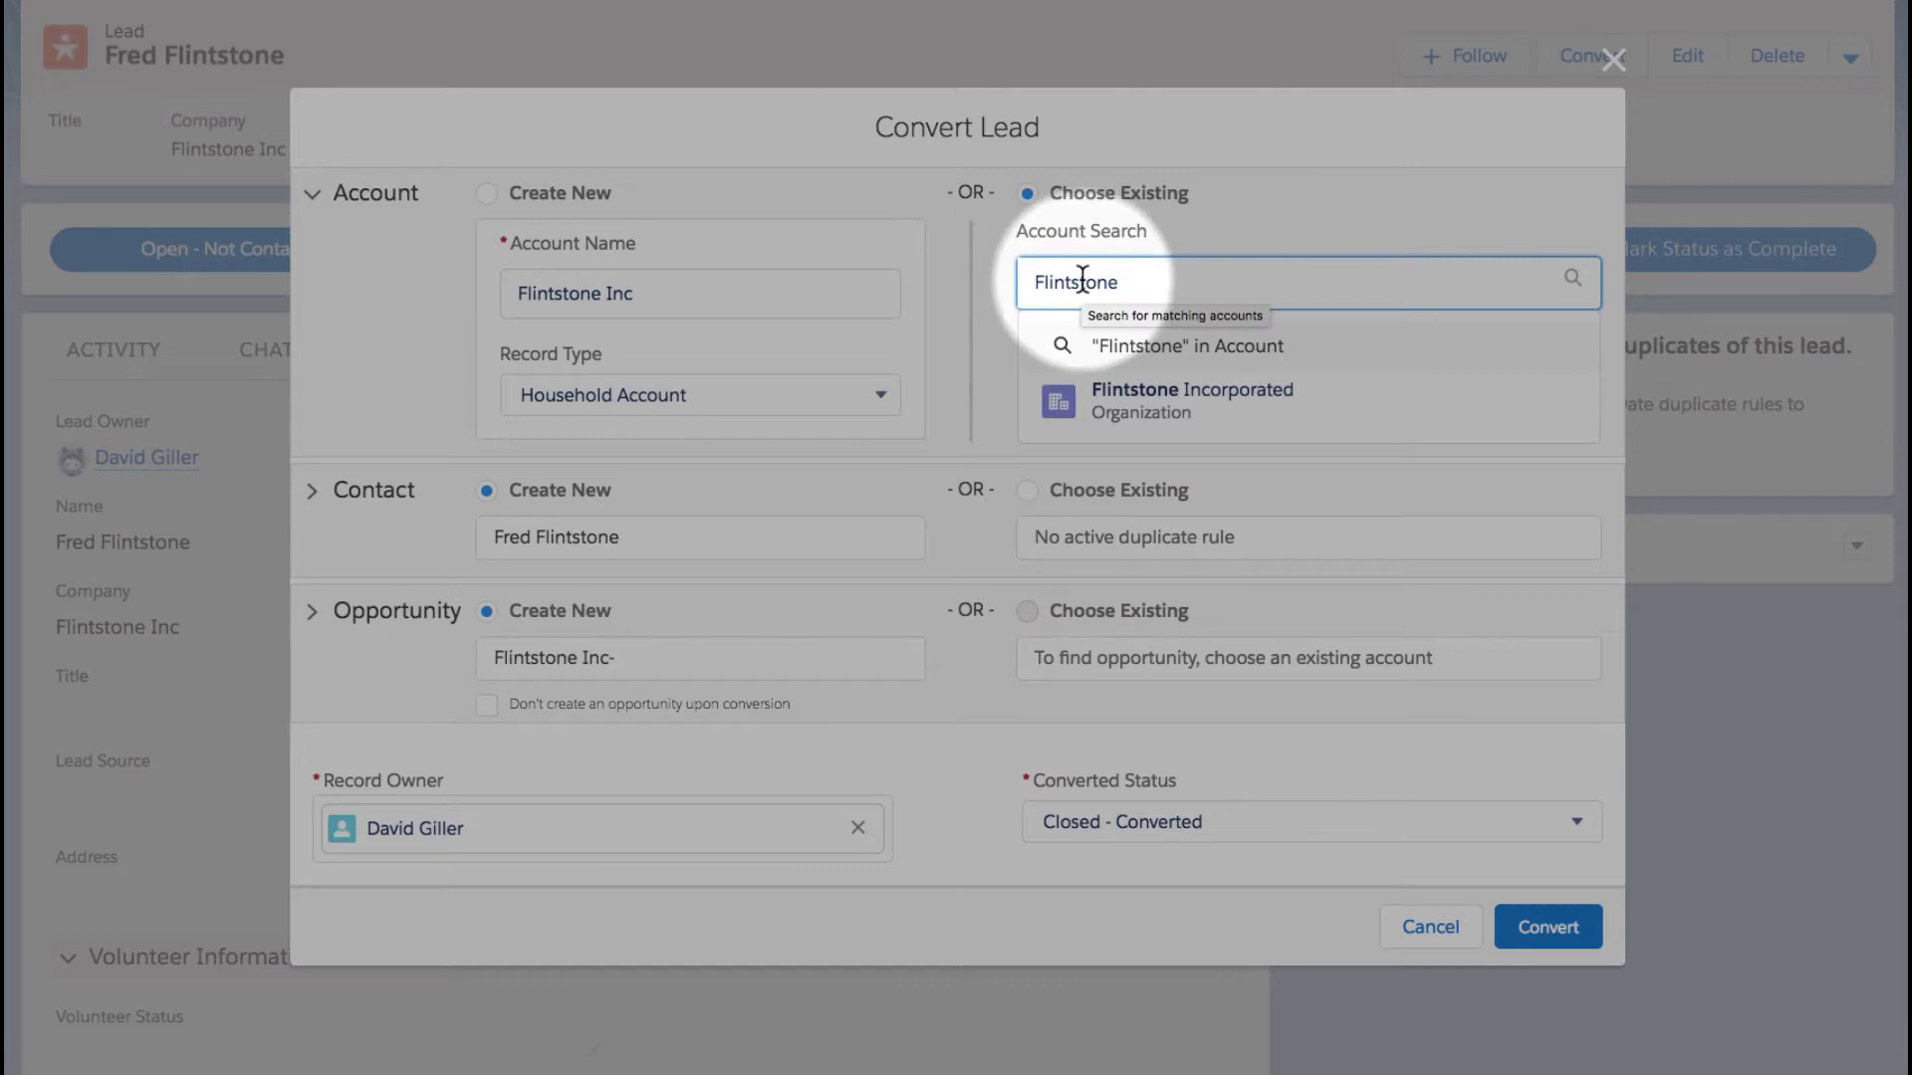
click(1133, 408)
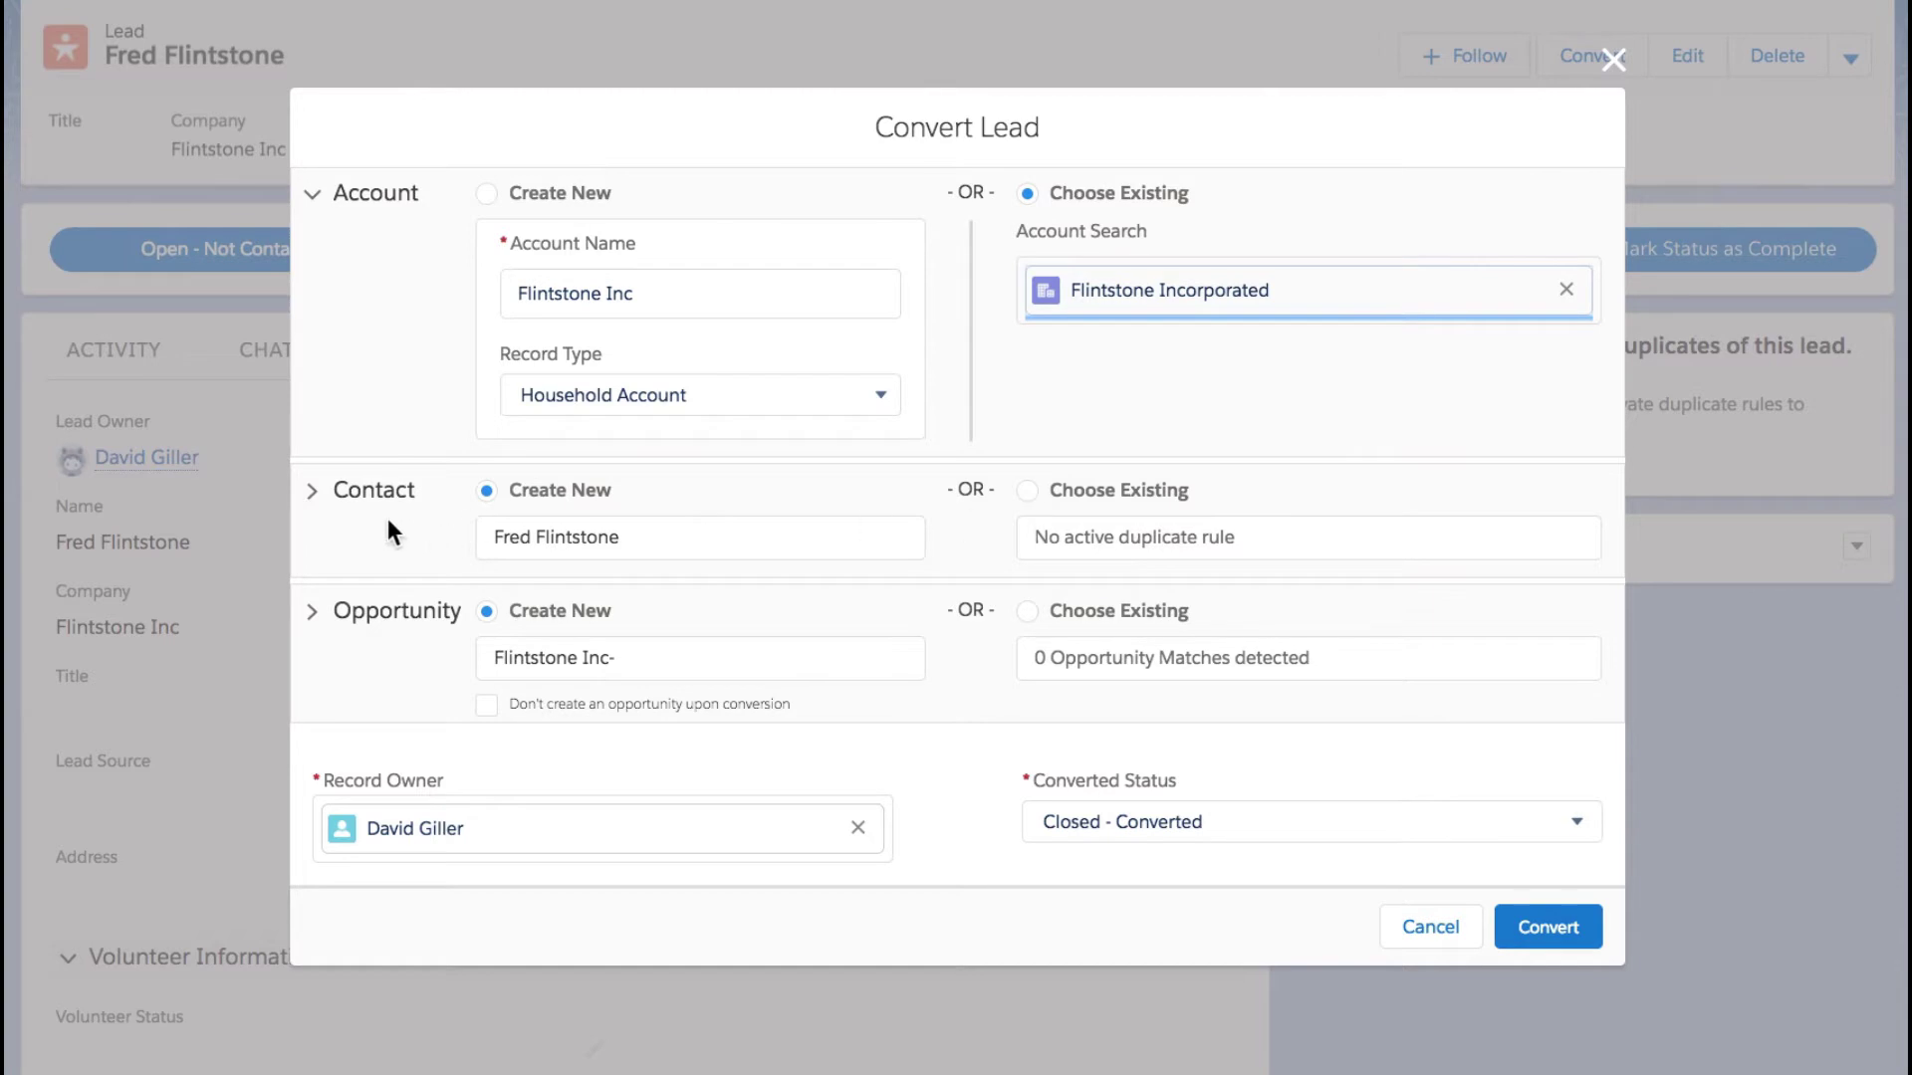
- Expand the Contact details, set salutation Mr. and enter the contact's middle name
click(310, 491)
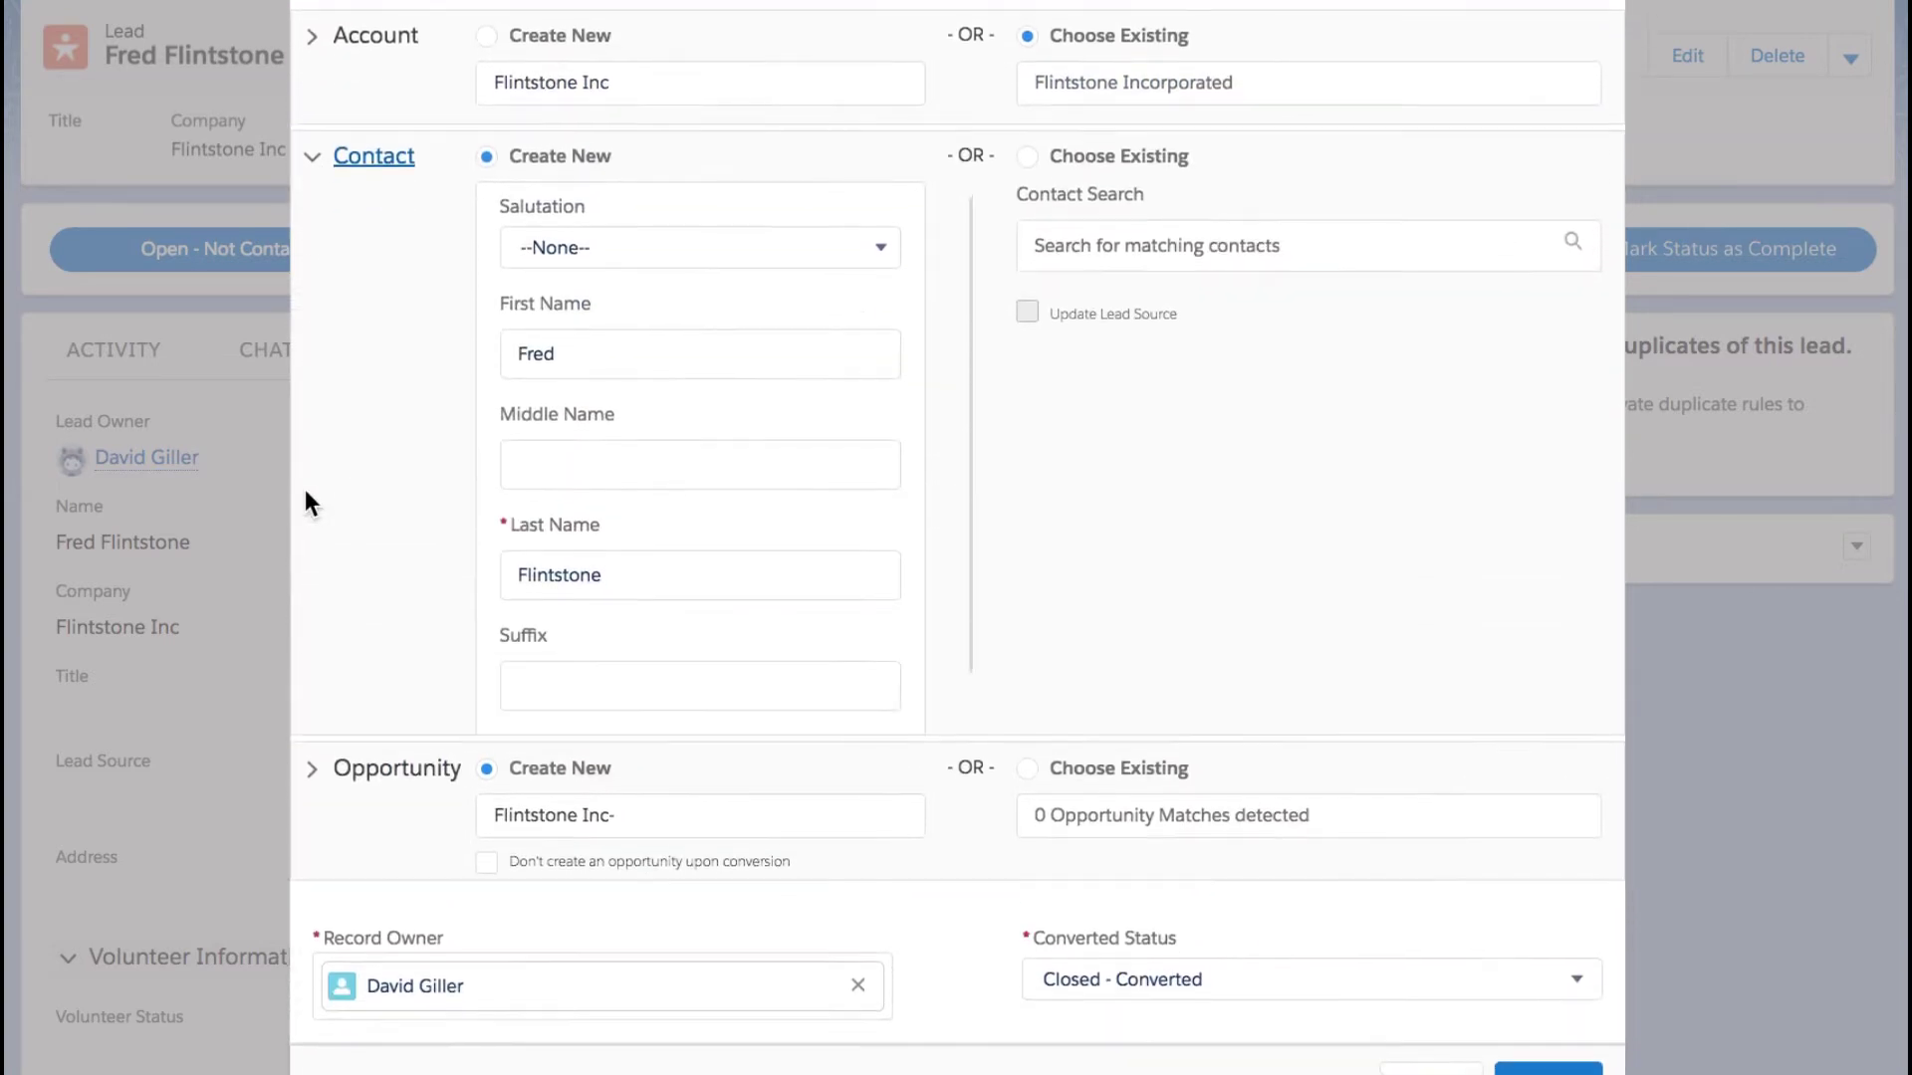
click(665, 251)
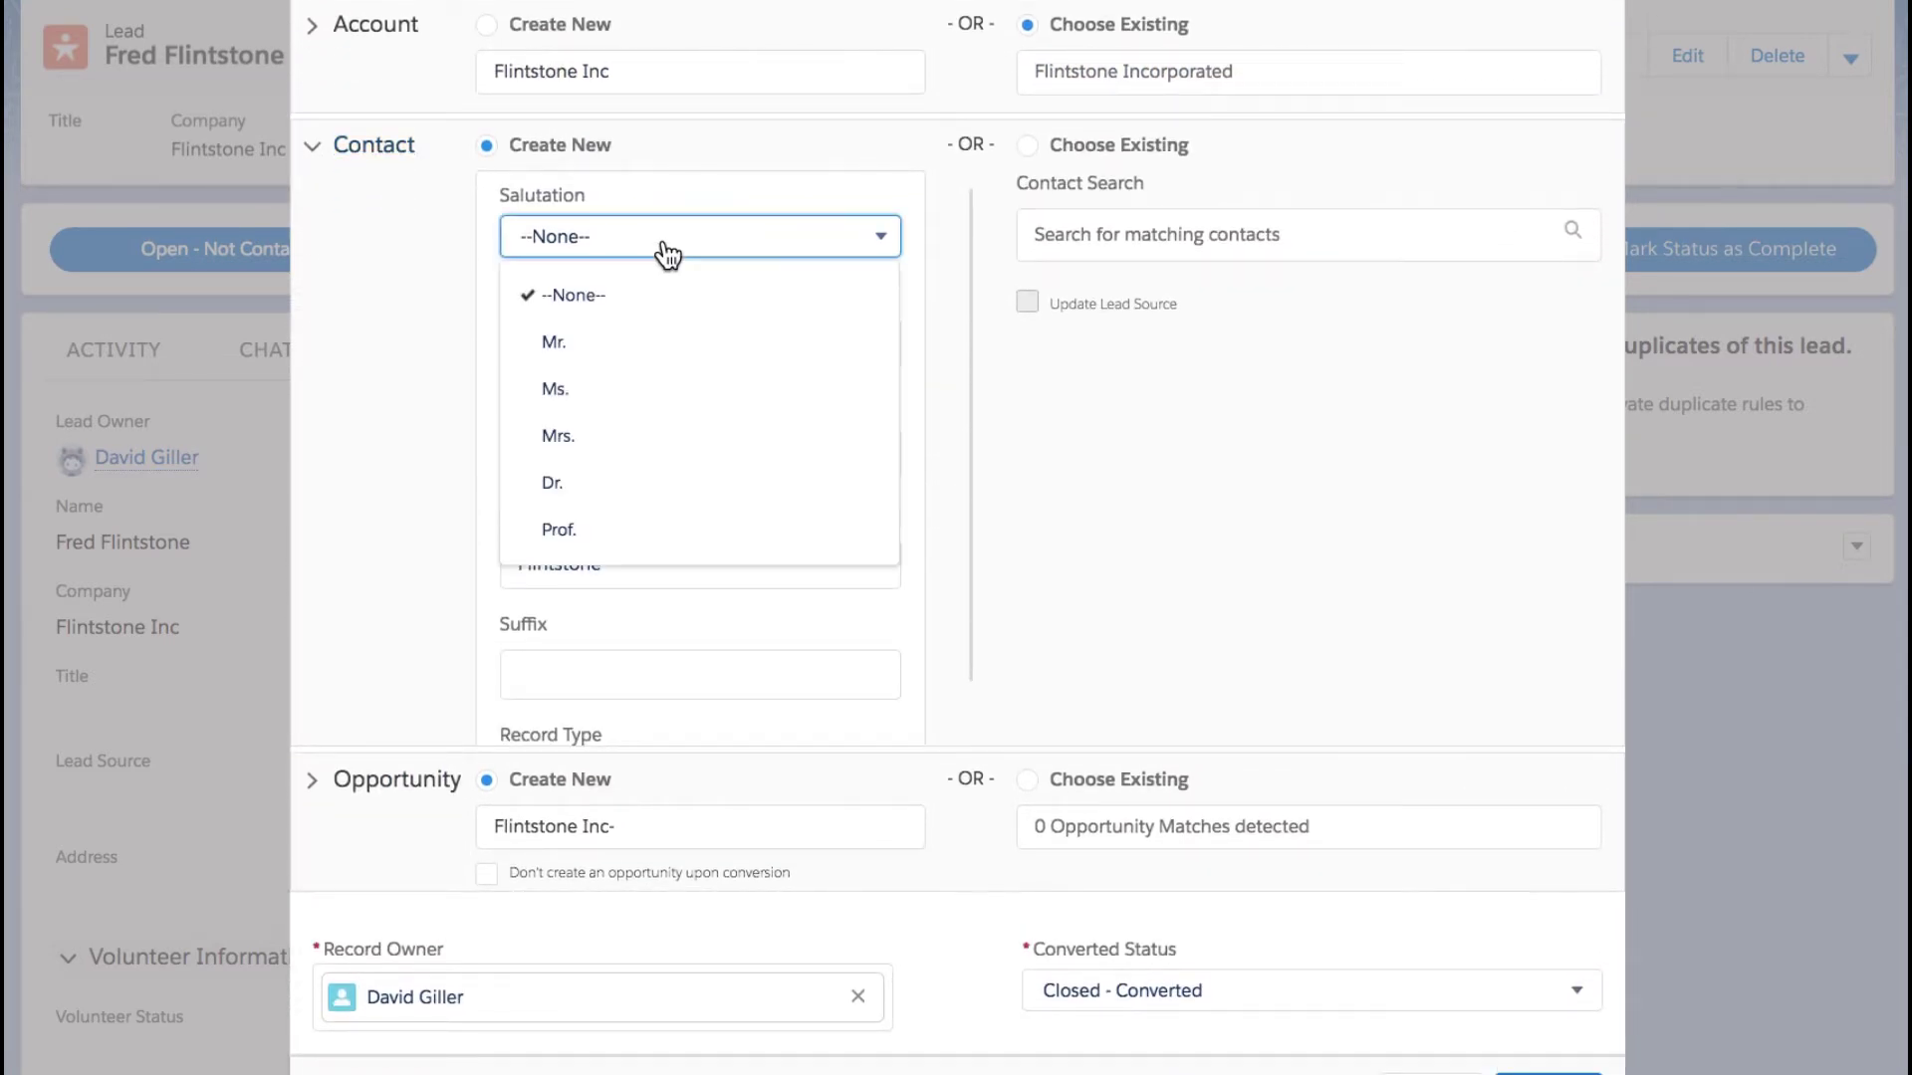
click(572, 357)
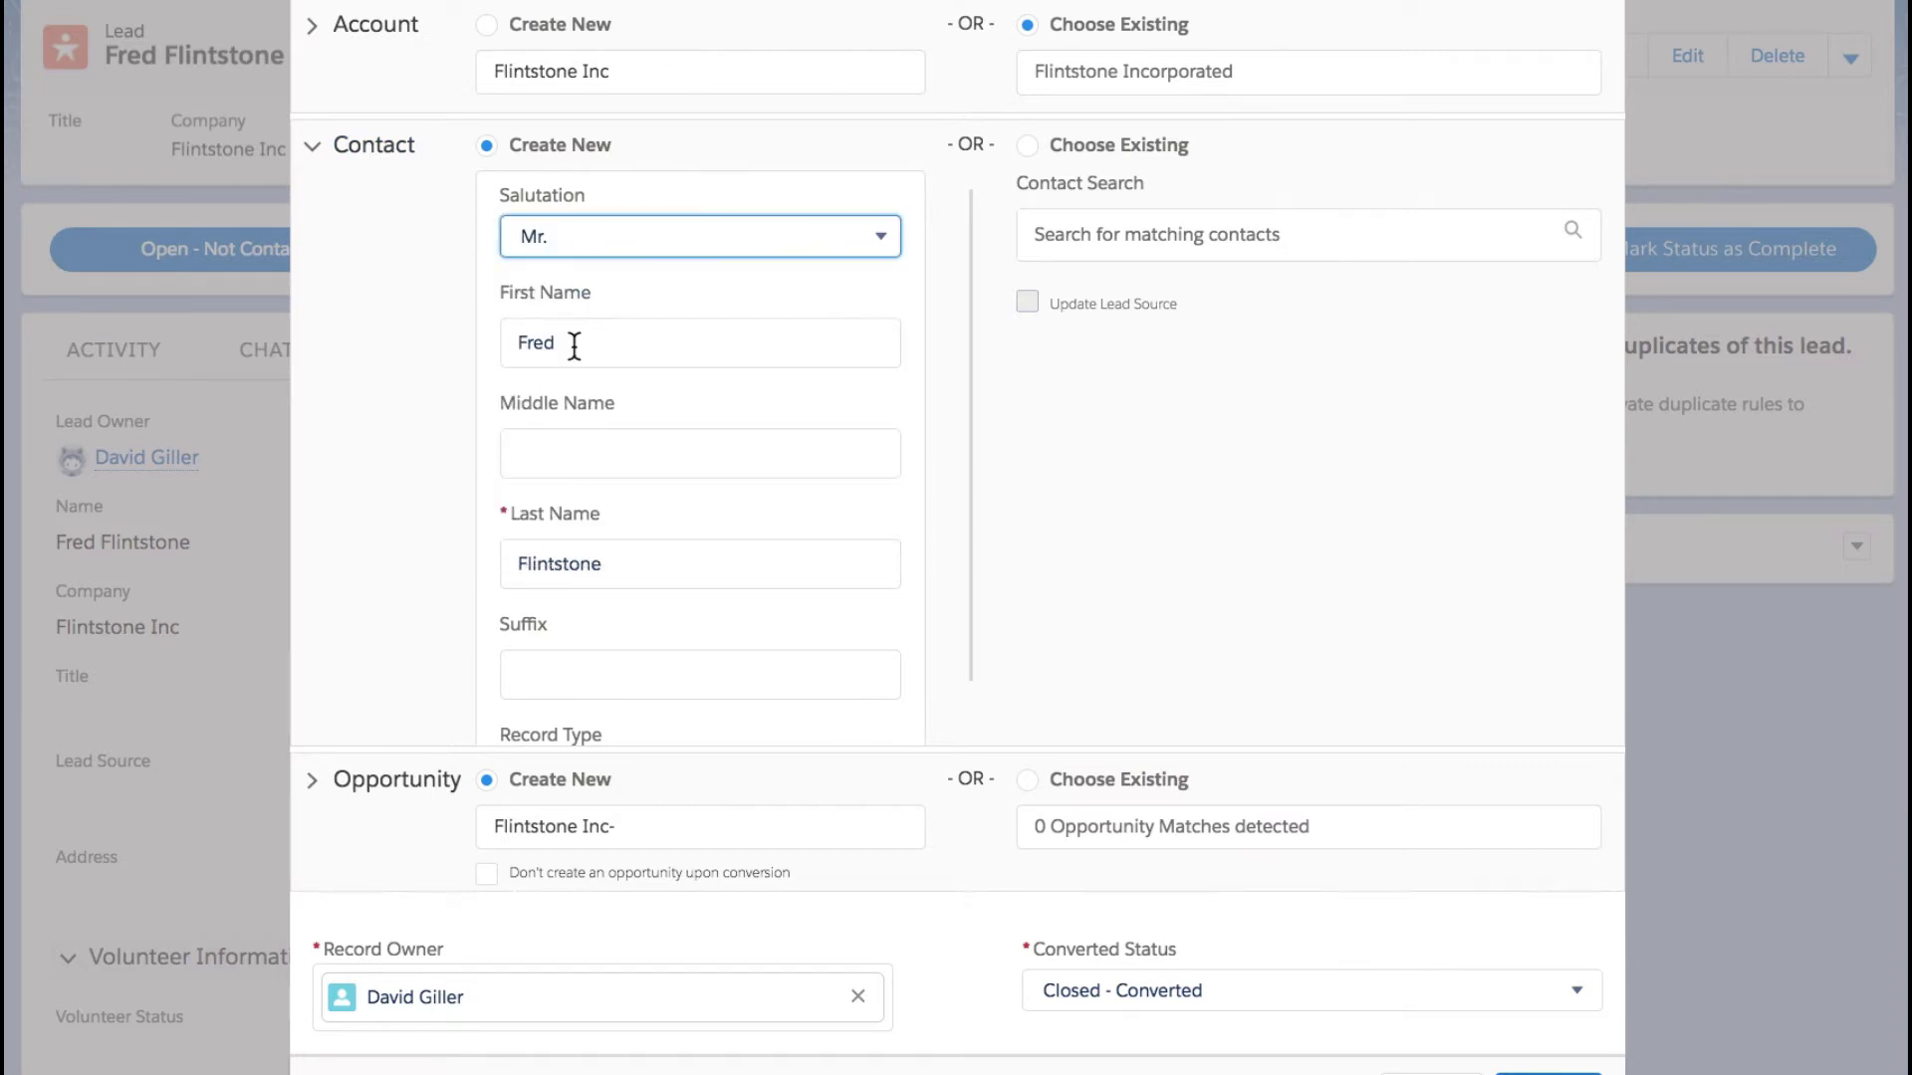
click(557, 452)
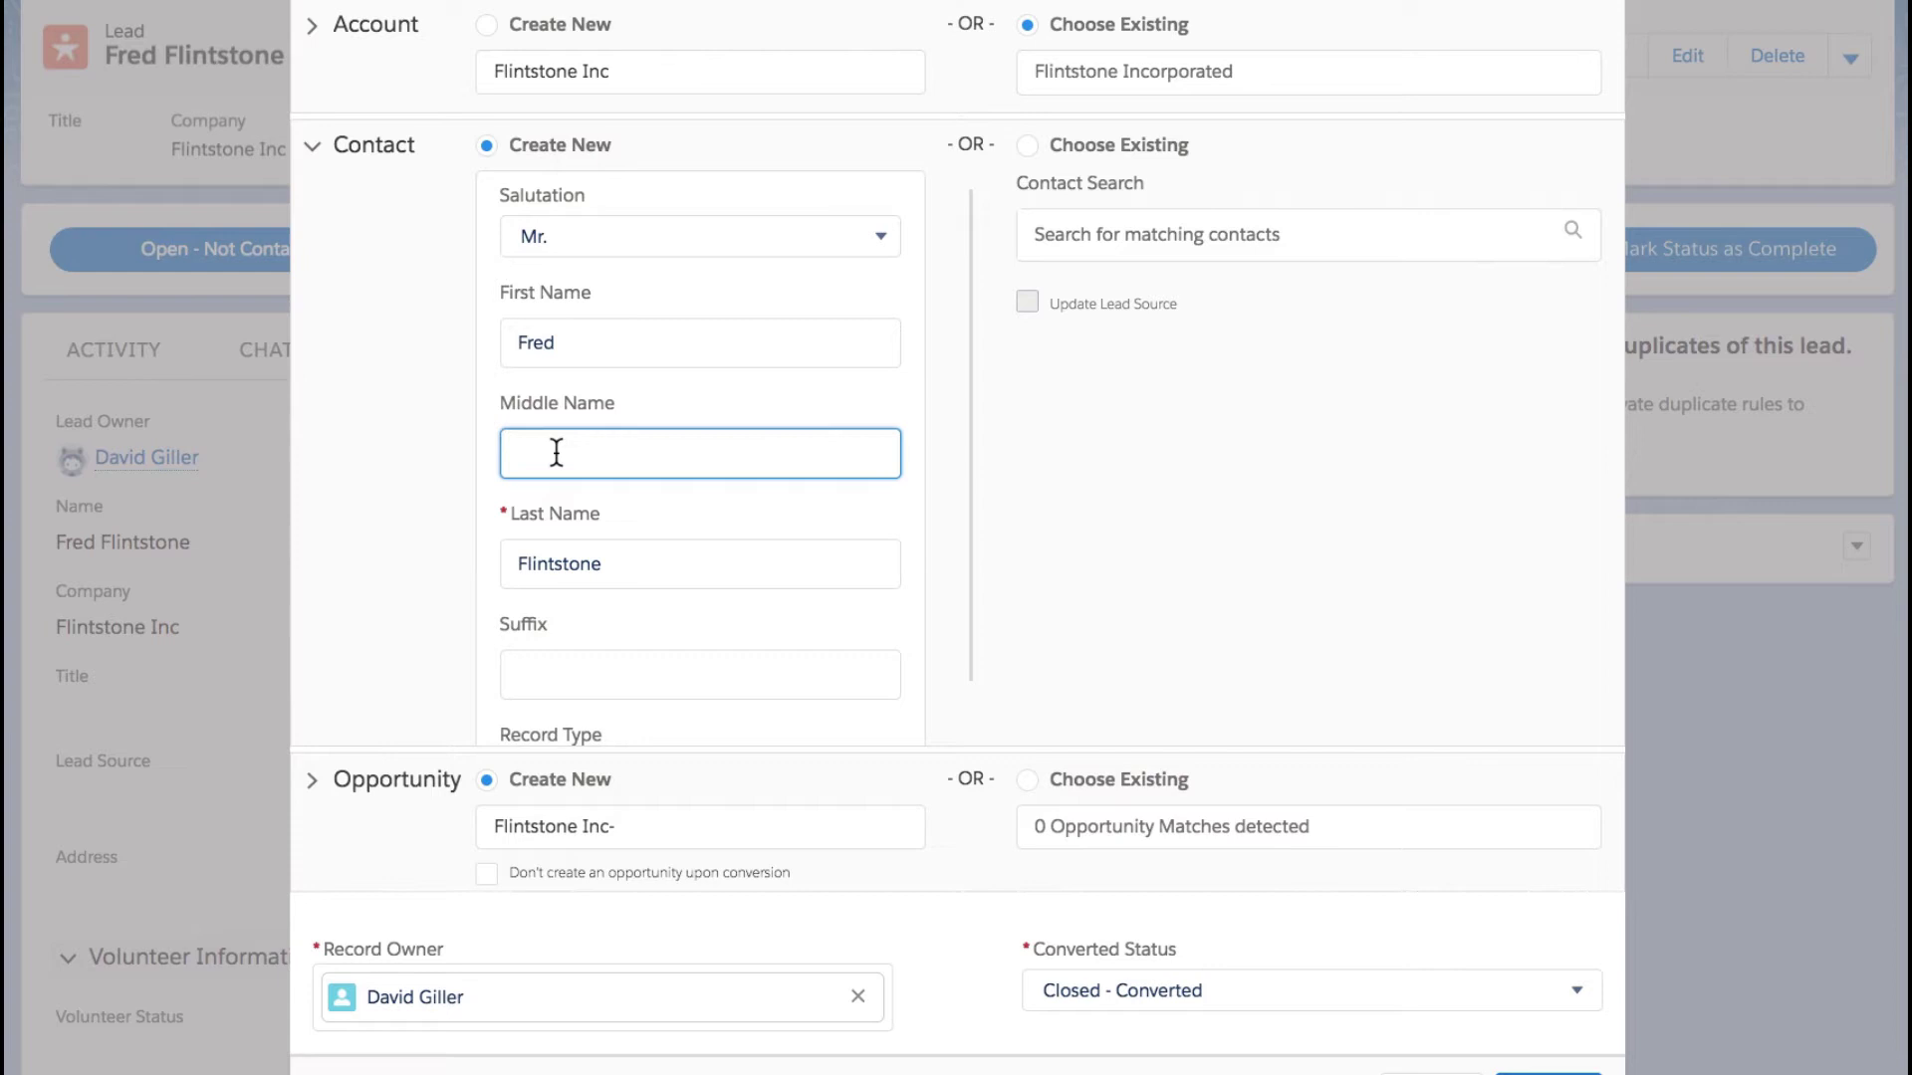
text(Edward)
- Switch Contact to Choose Existing and pick the matching Flintstone Incorporated contact from the search
click(1028, 145)
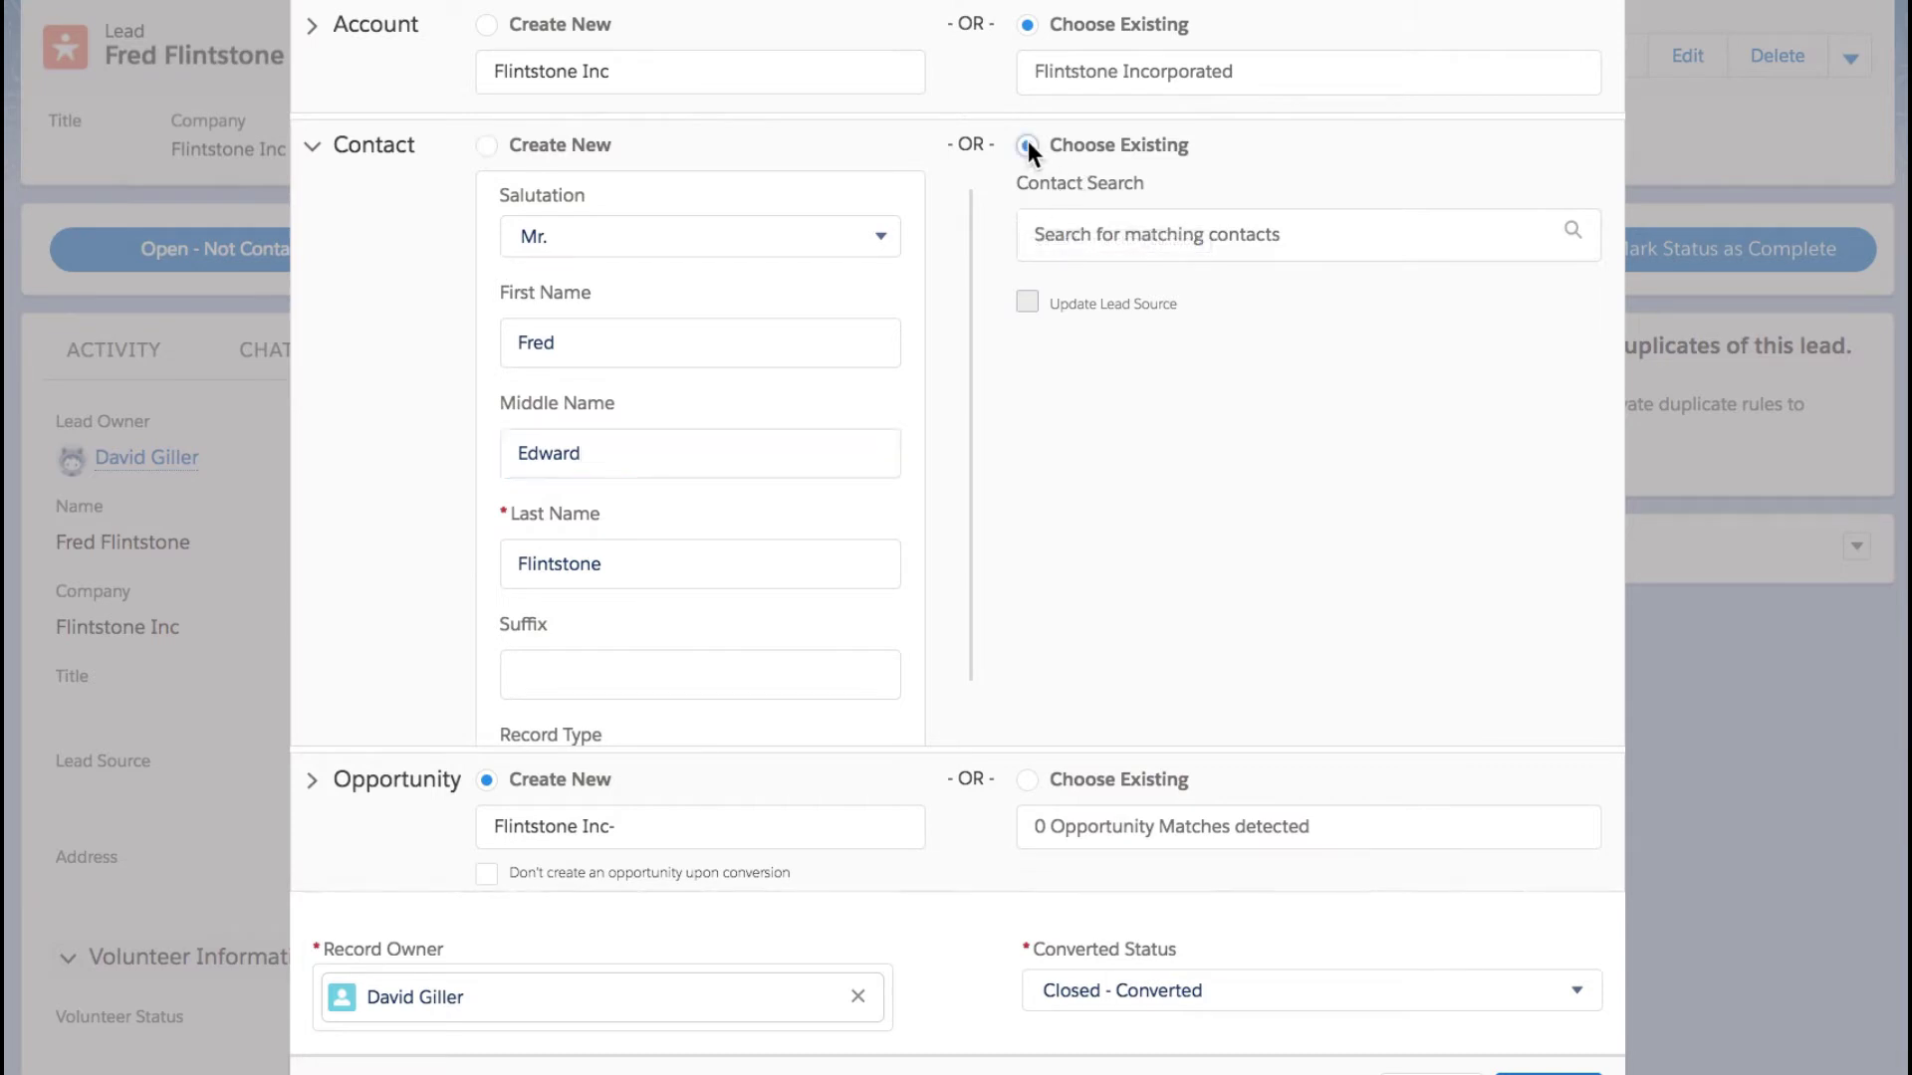
click(1064, 239)
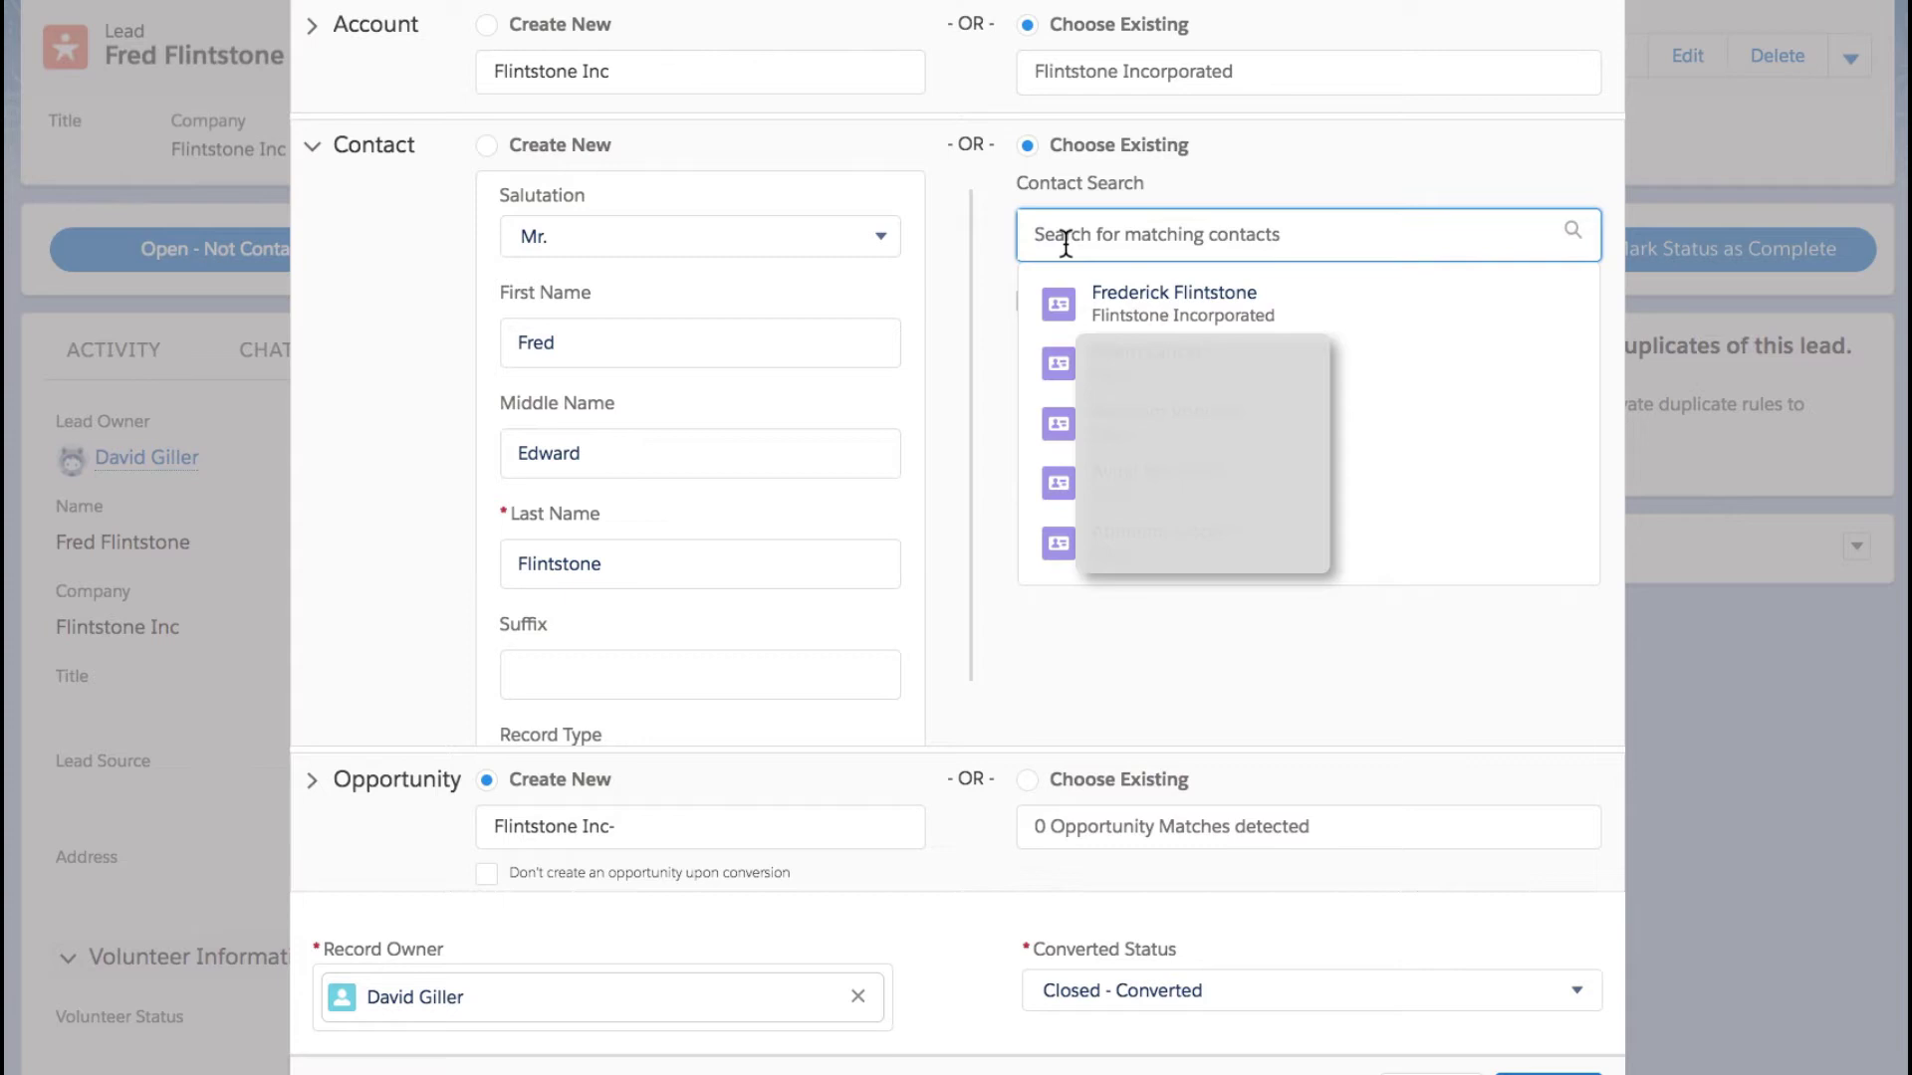
click(1101, 311)
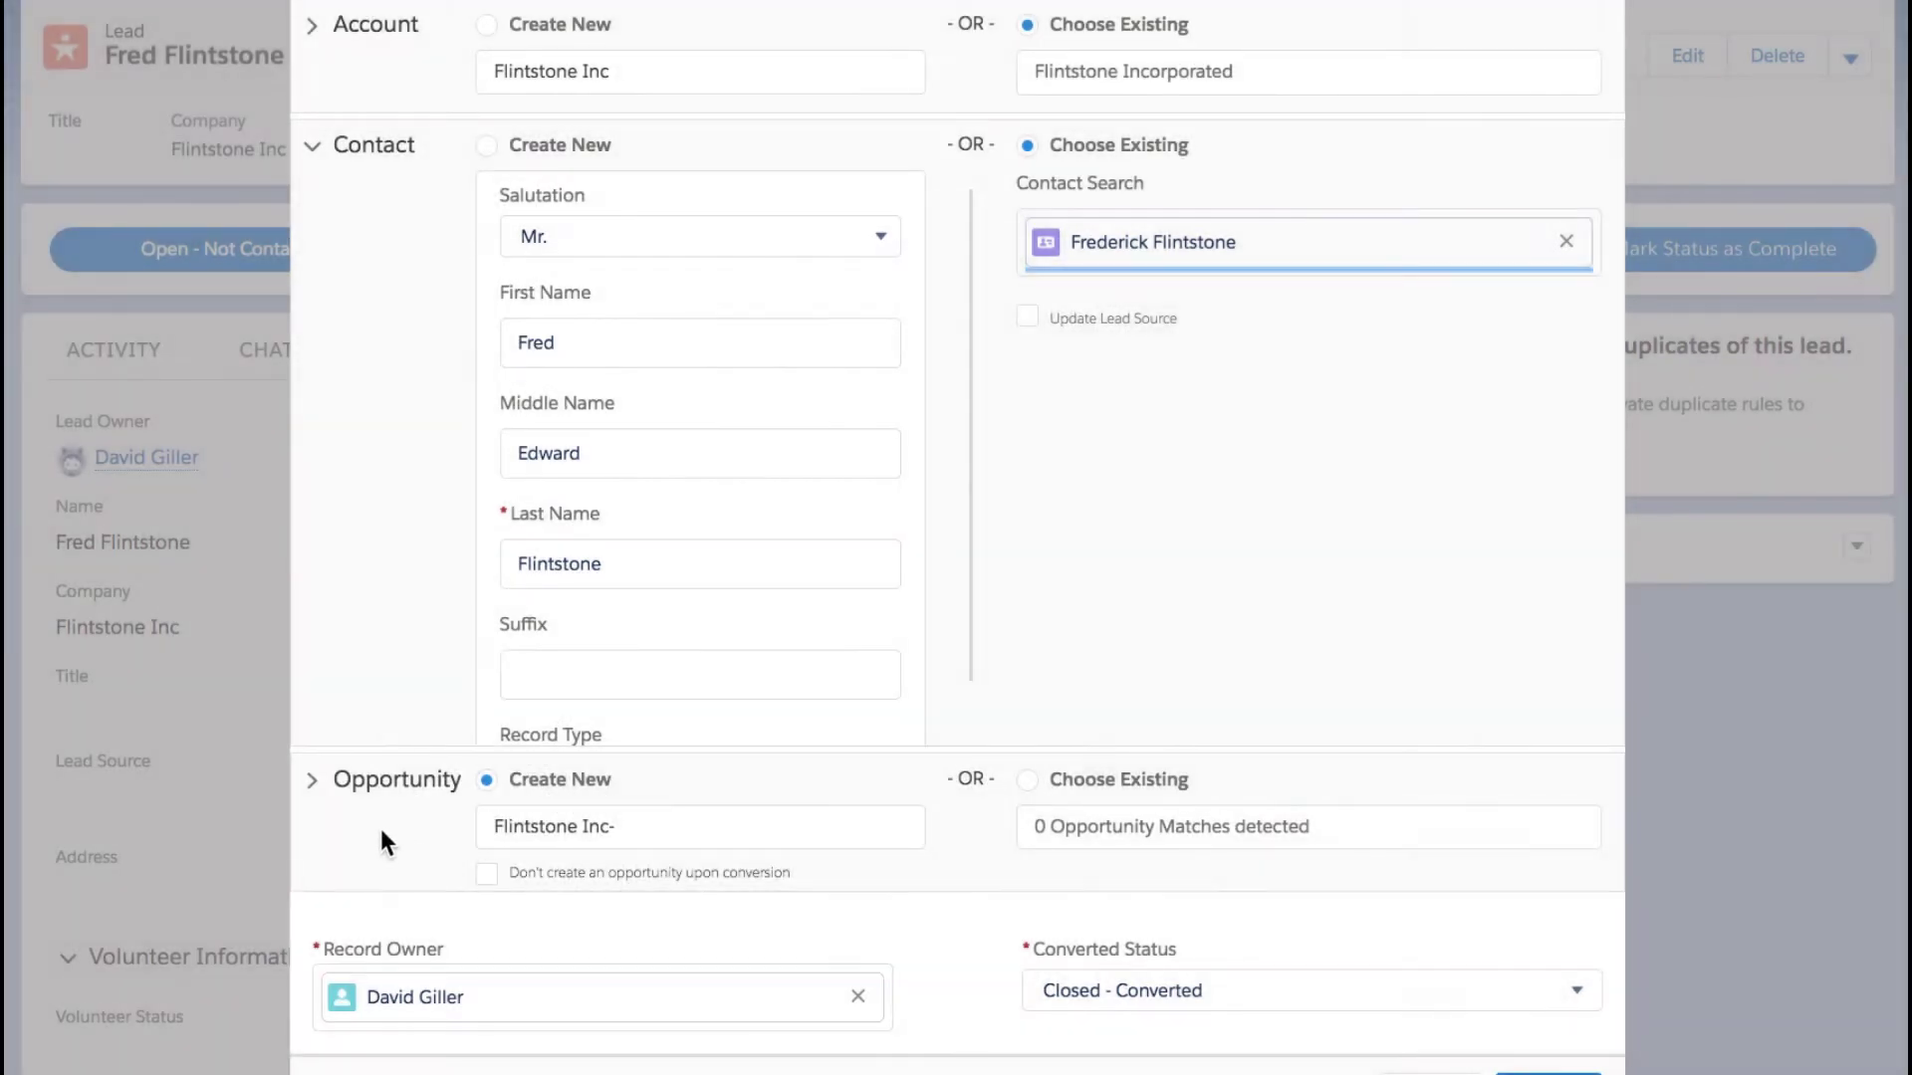
- Expand Opportunity, try Choose Existing, then return to Create New for opportunity Flintstone Inc-
click(311, 781)
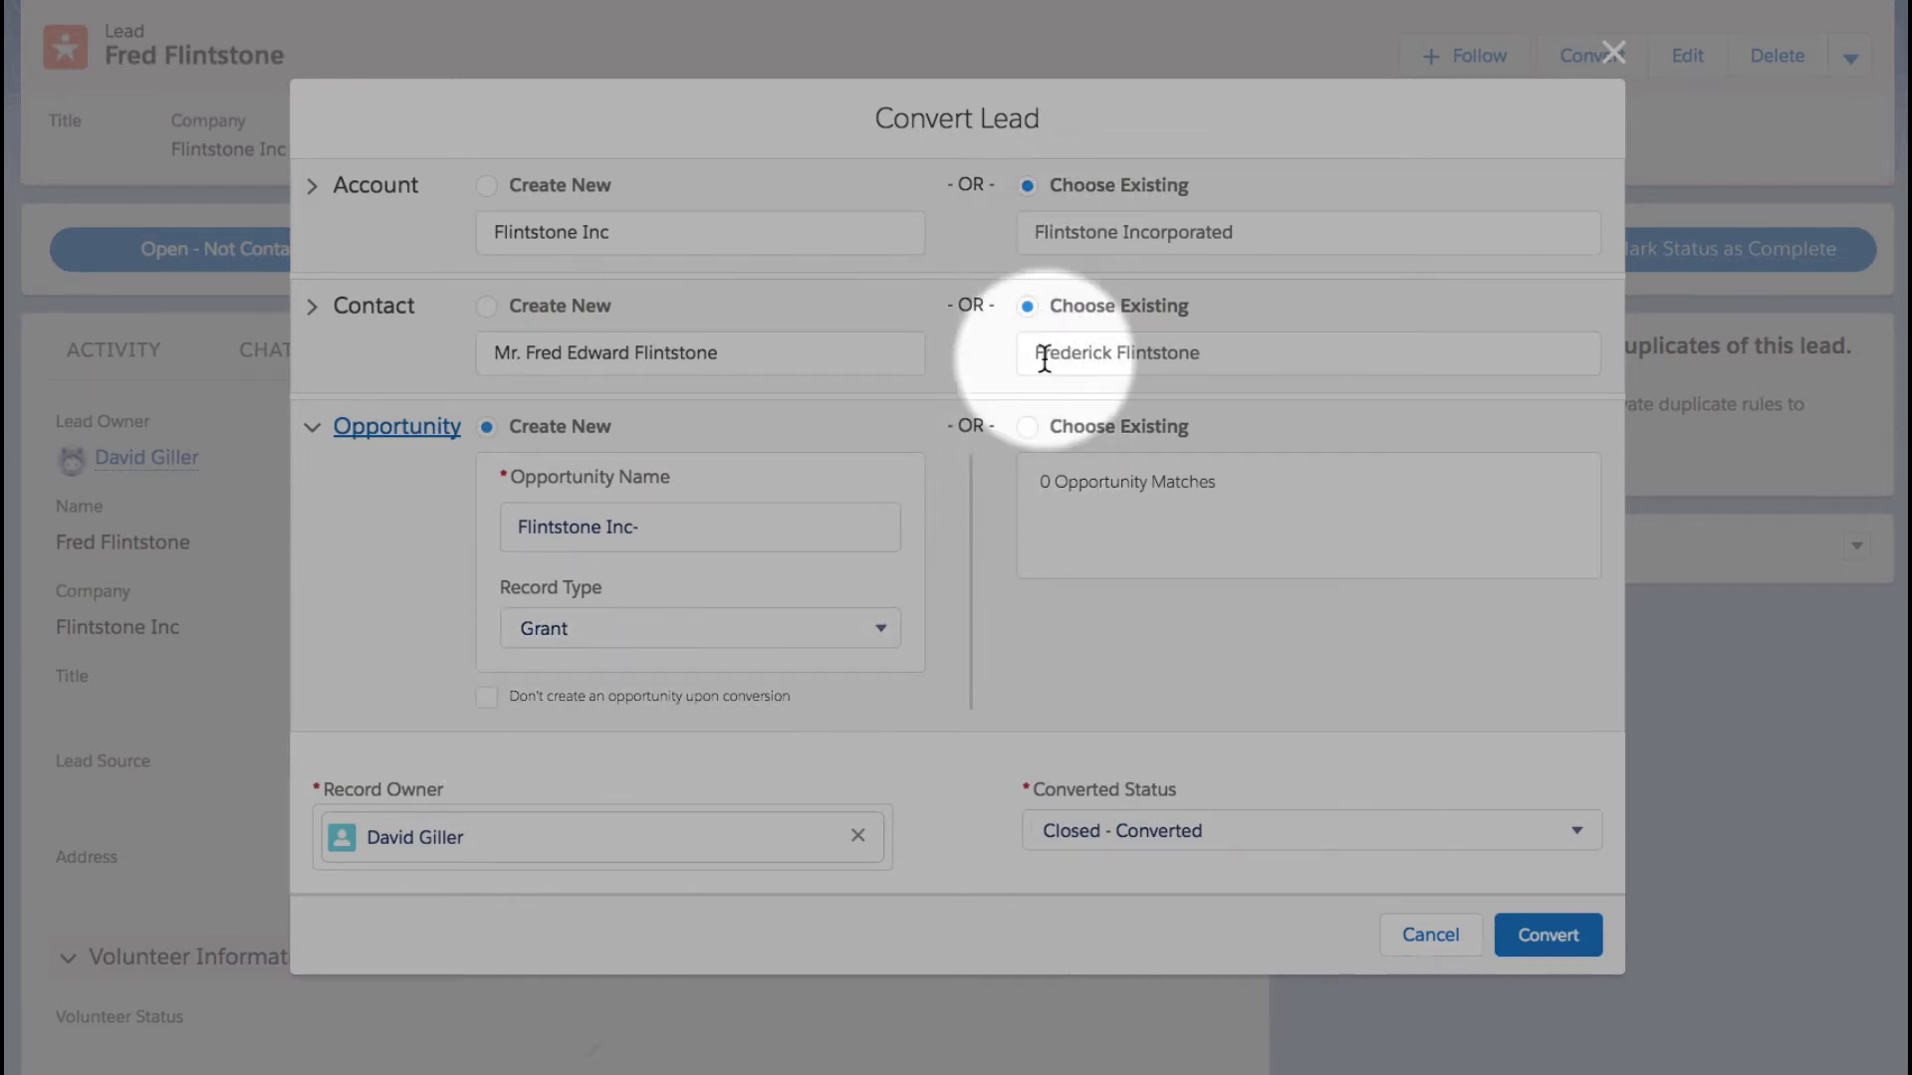
click(1029, 429)
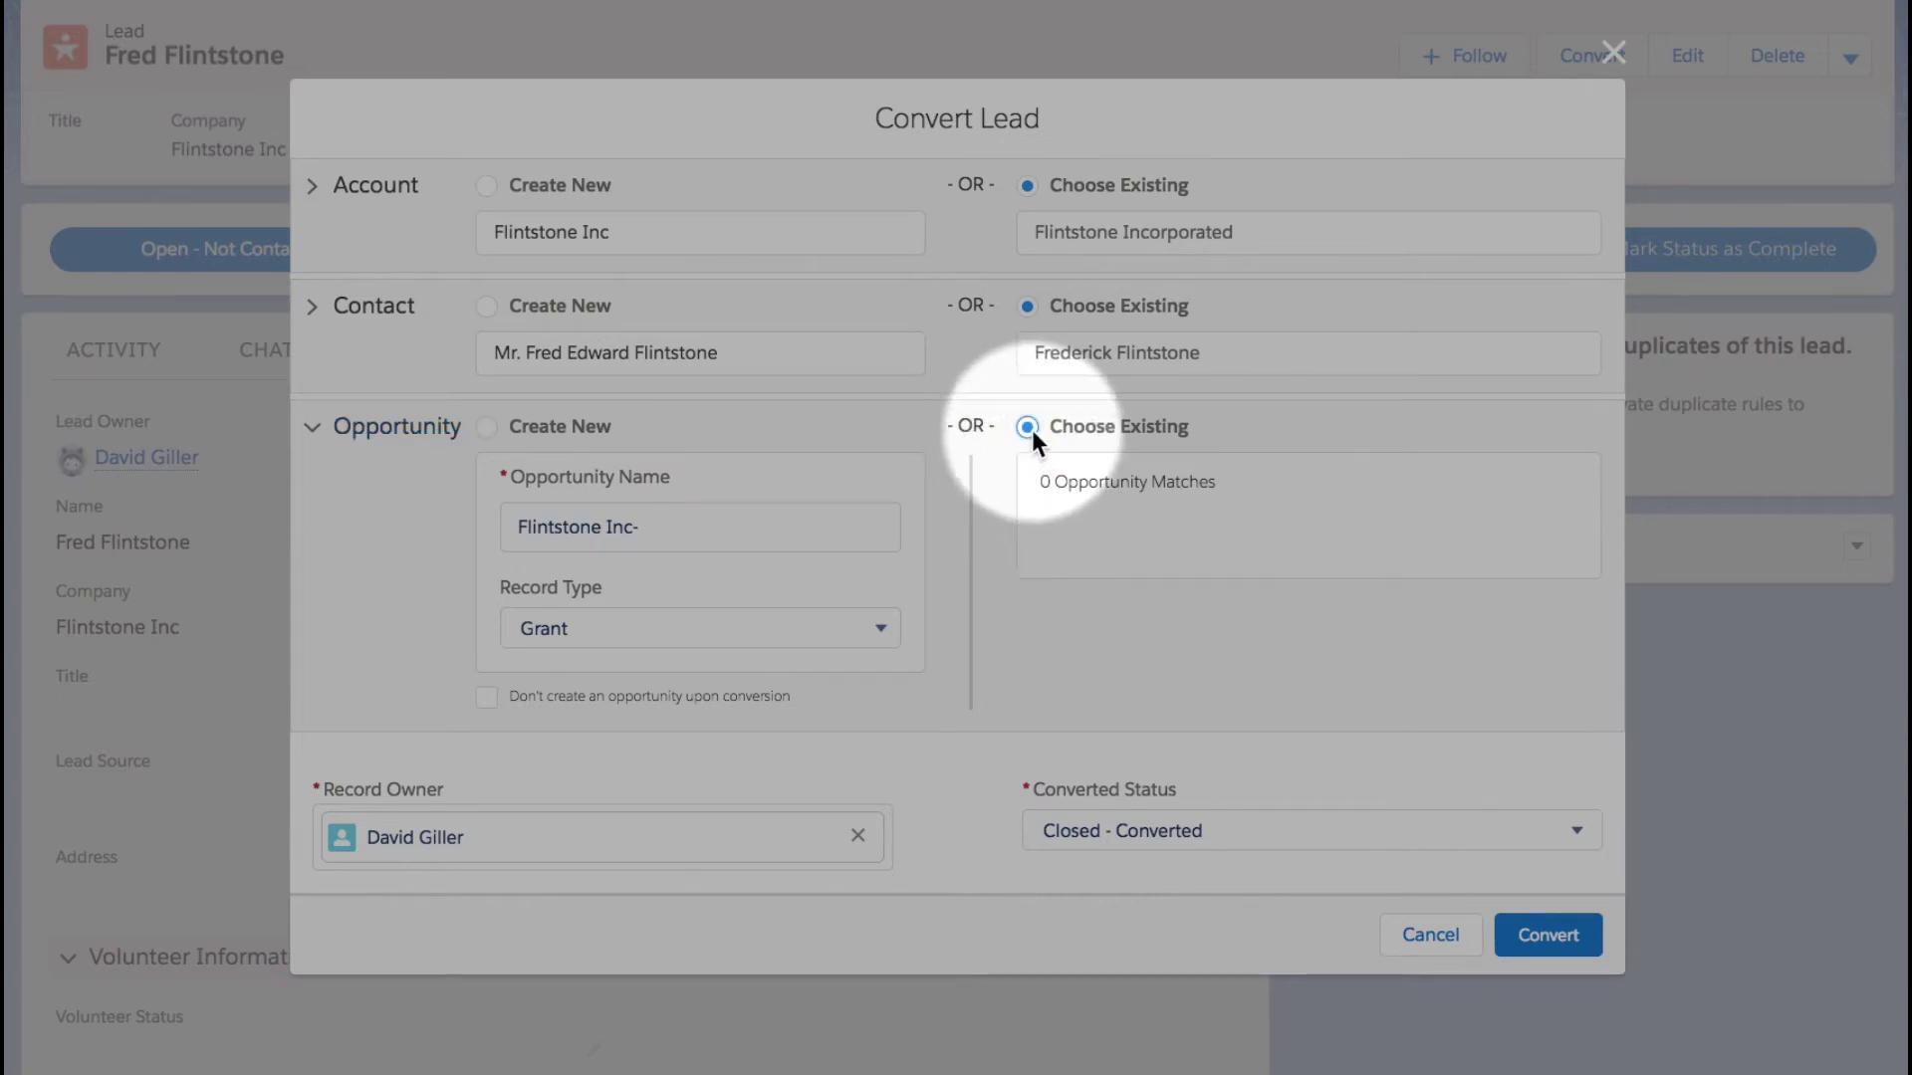
click(486, 426)
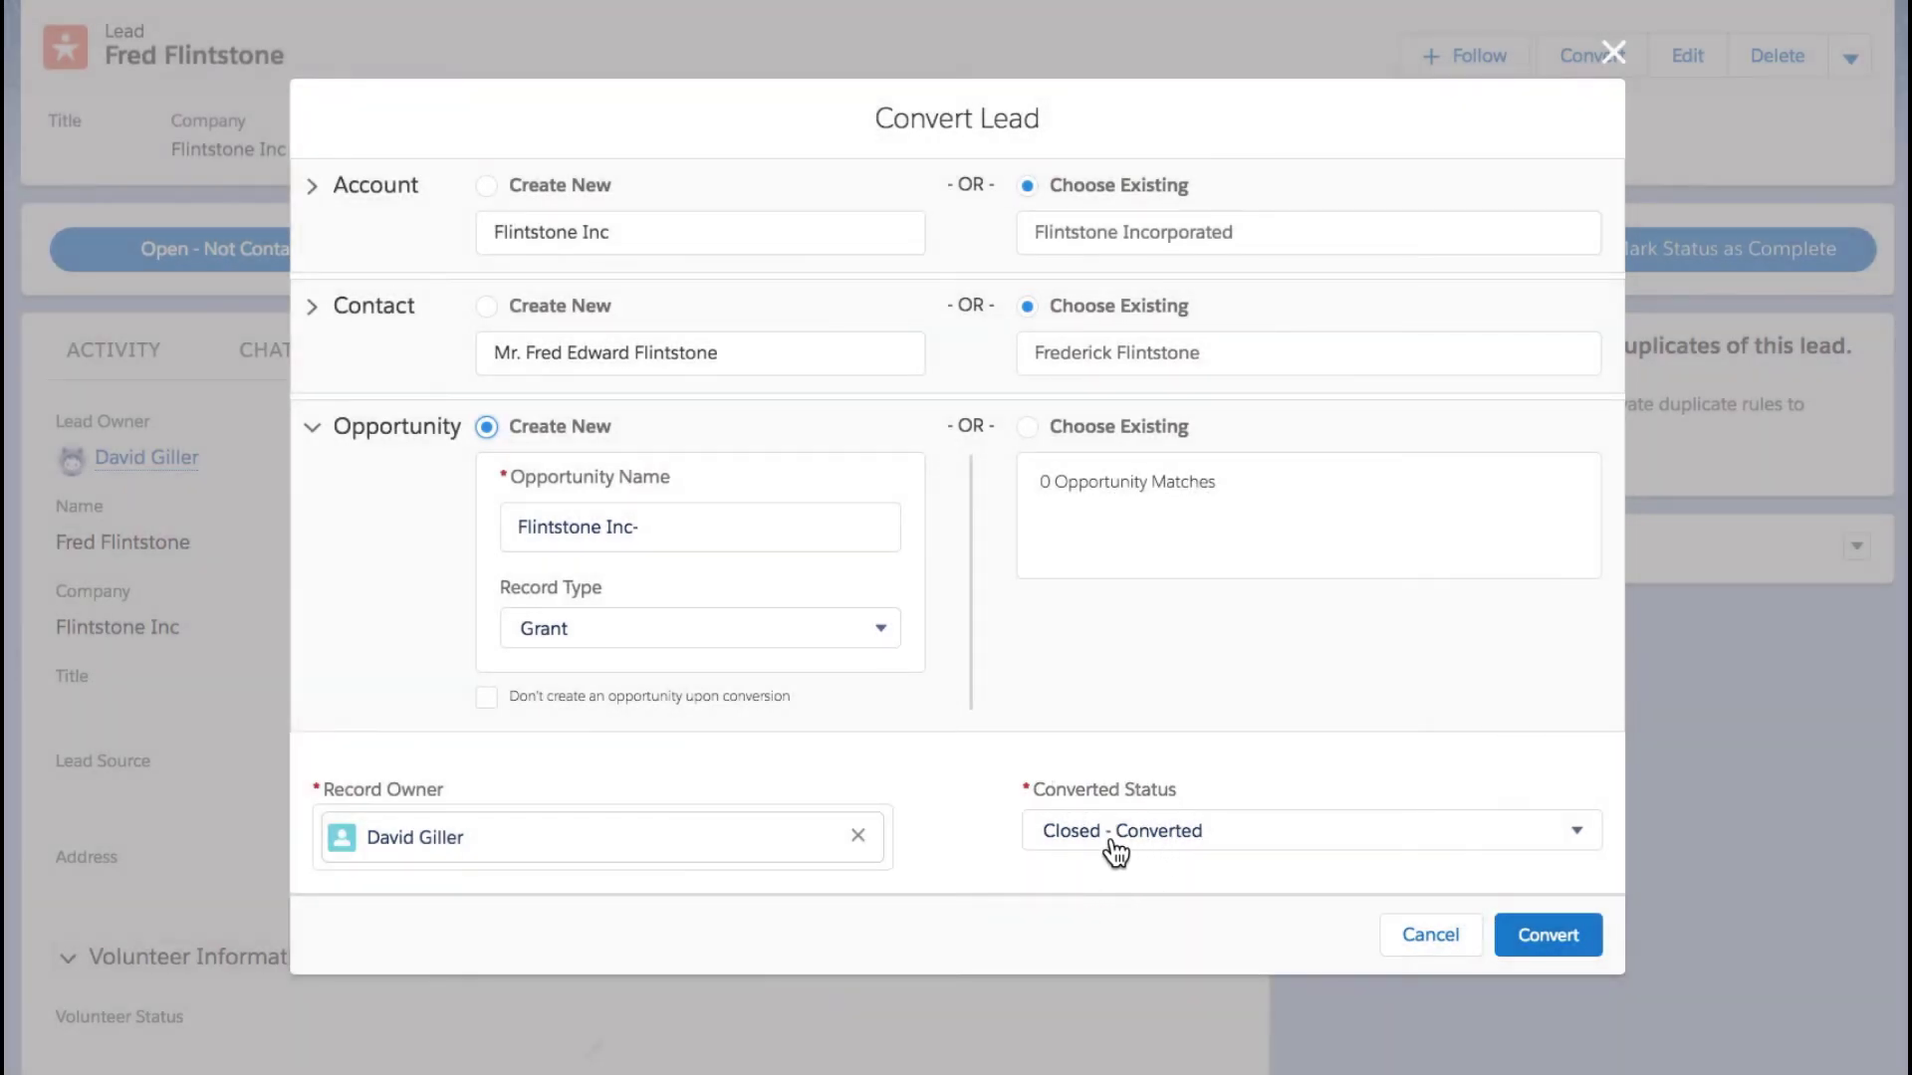
- Convert the lead using the Convert button in the Convert Lead dialog
click(1570, 941)
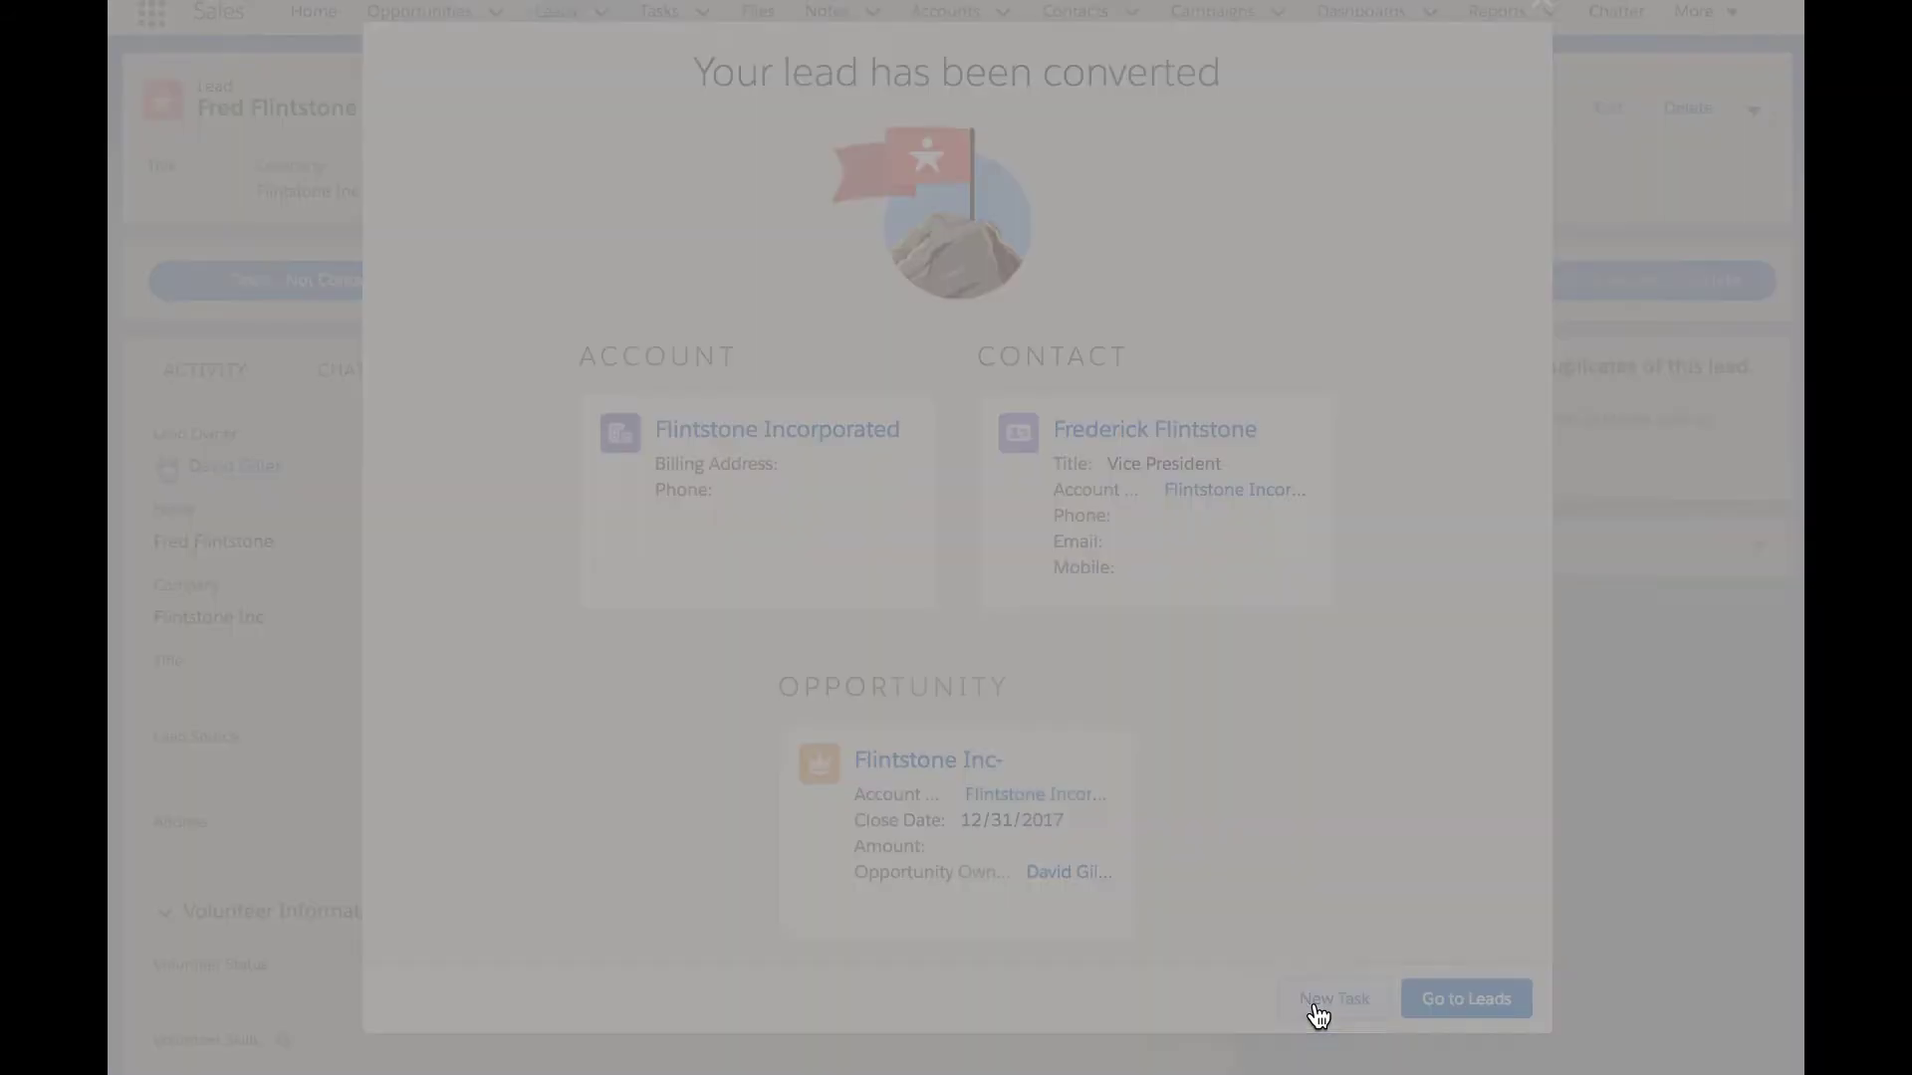
- Create a new task with subject 'Follow up with him on new opportunity', due 10/17/2017
click(1319, 1013)
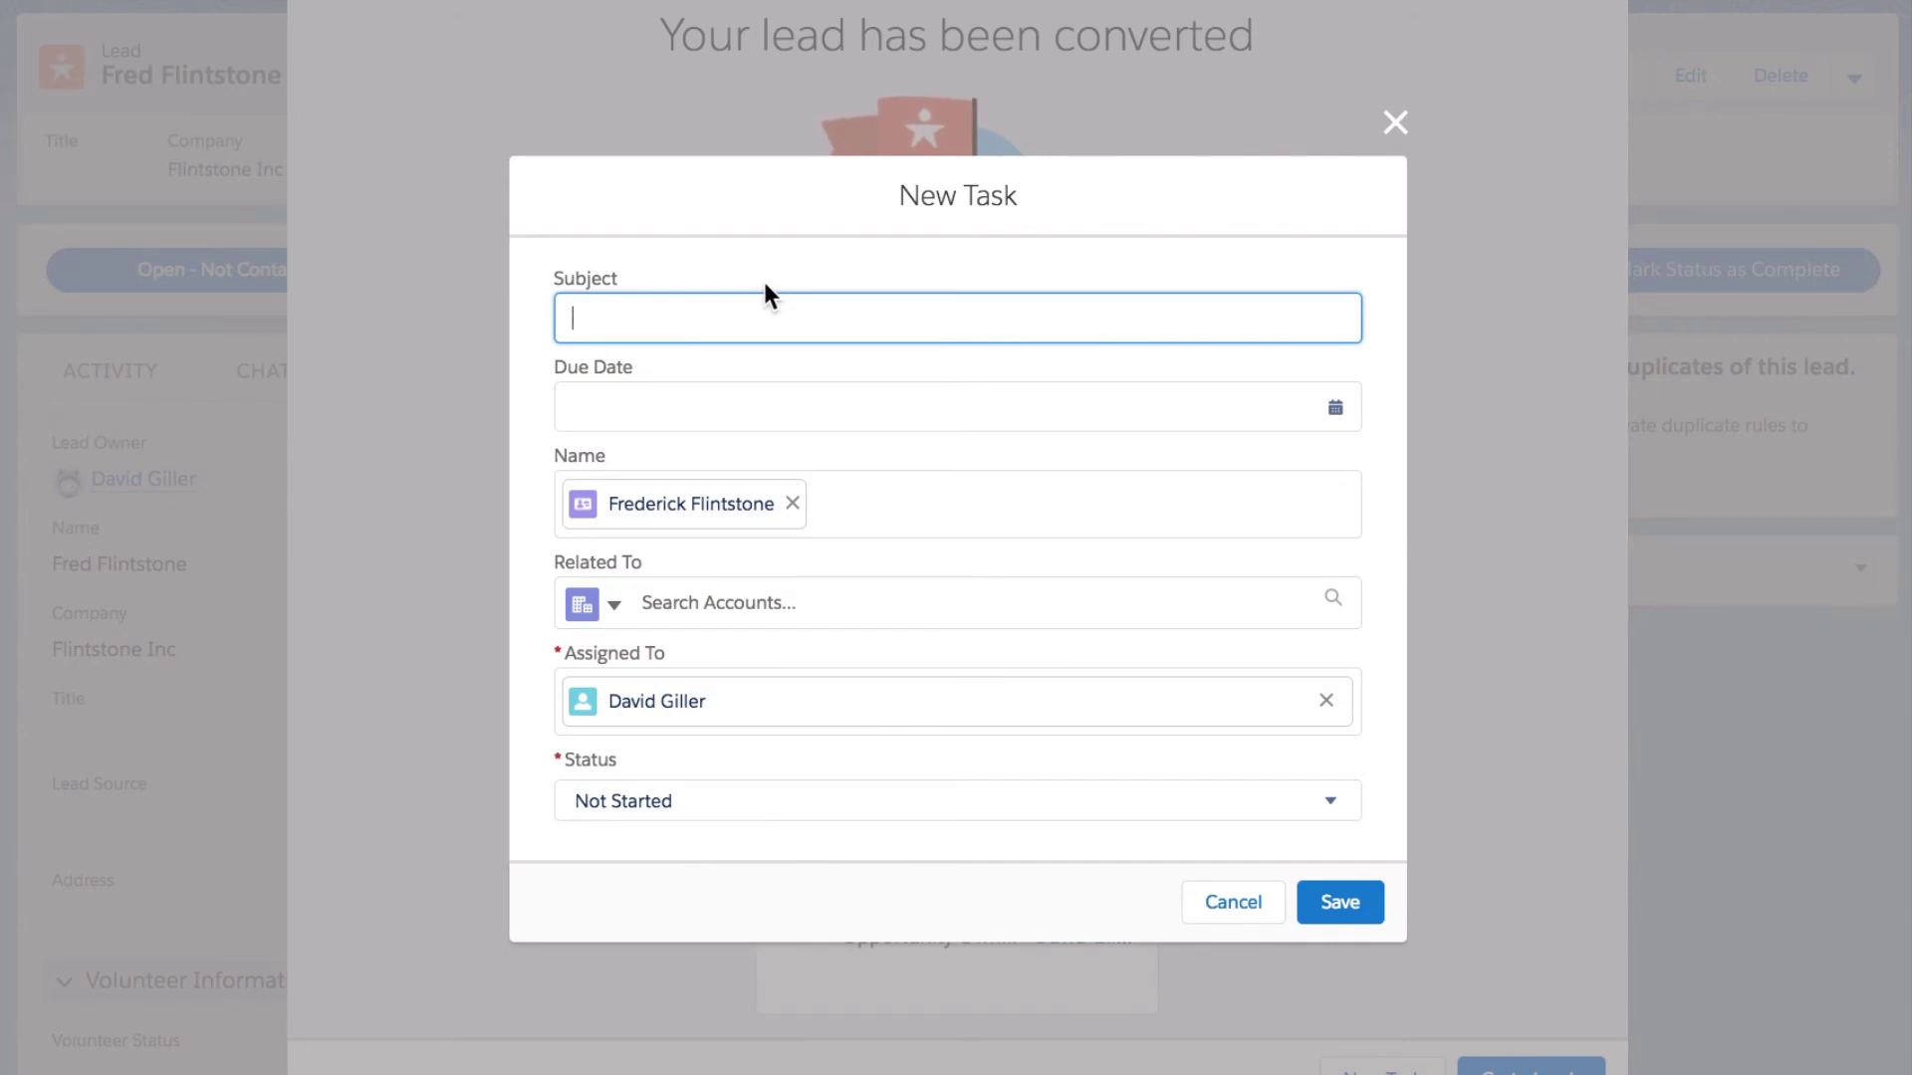
text(Follow up with him on)
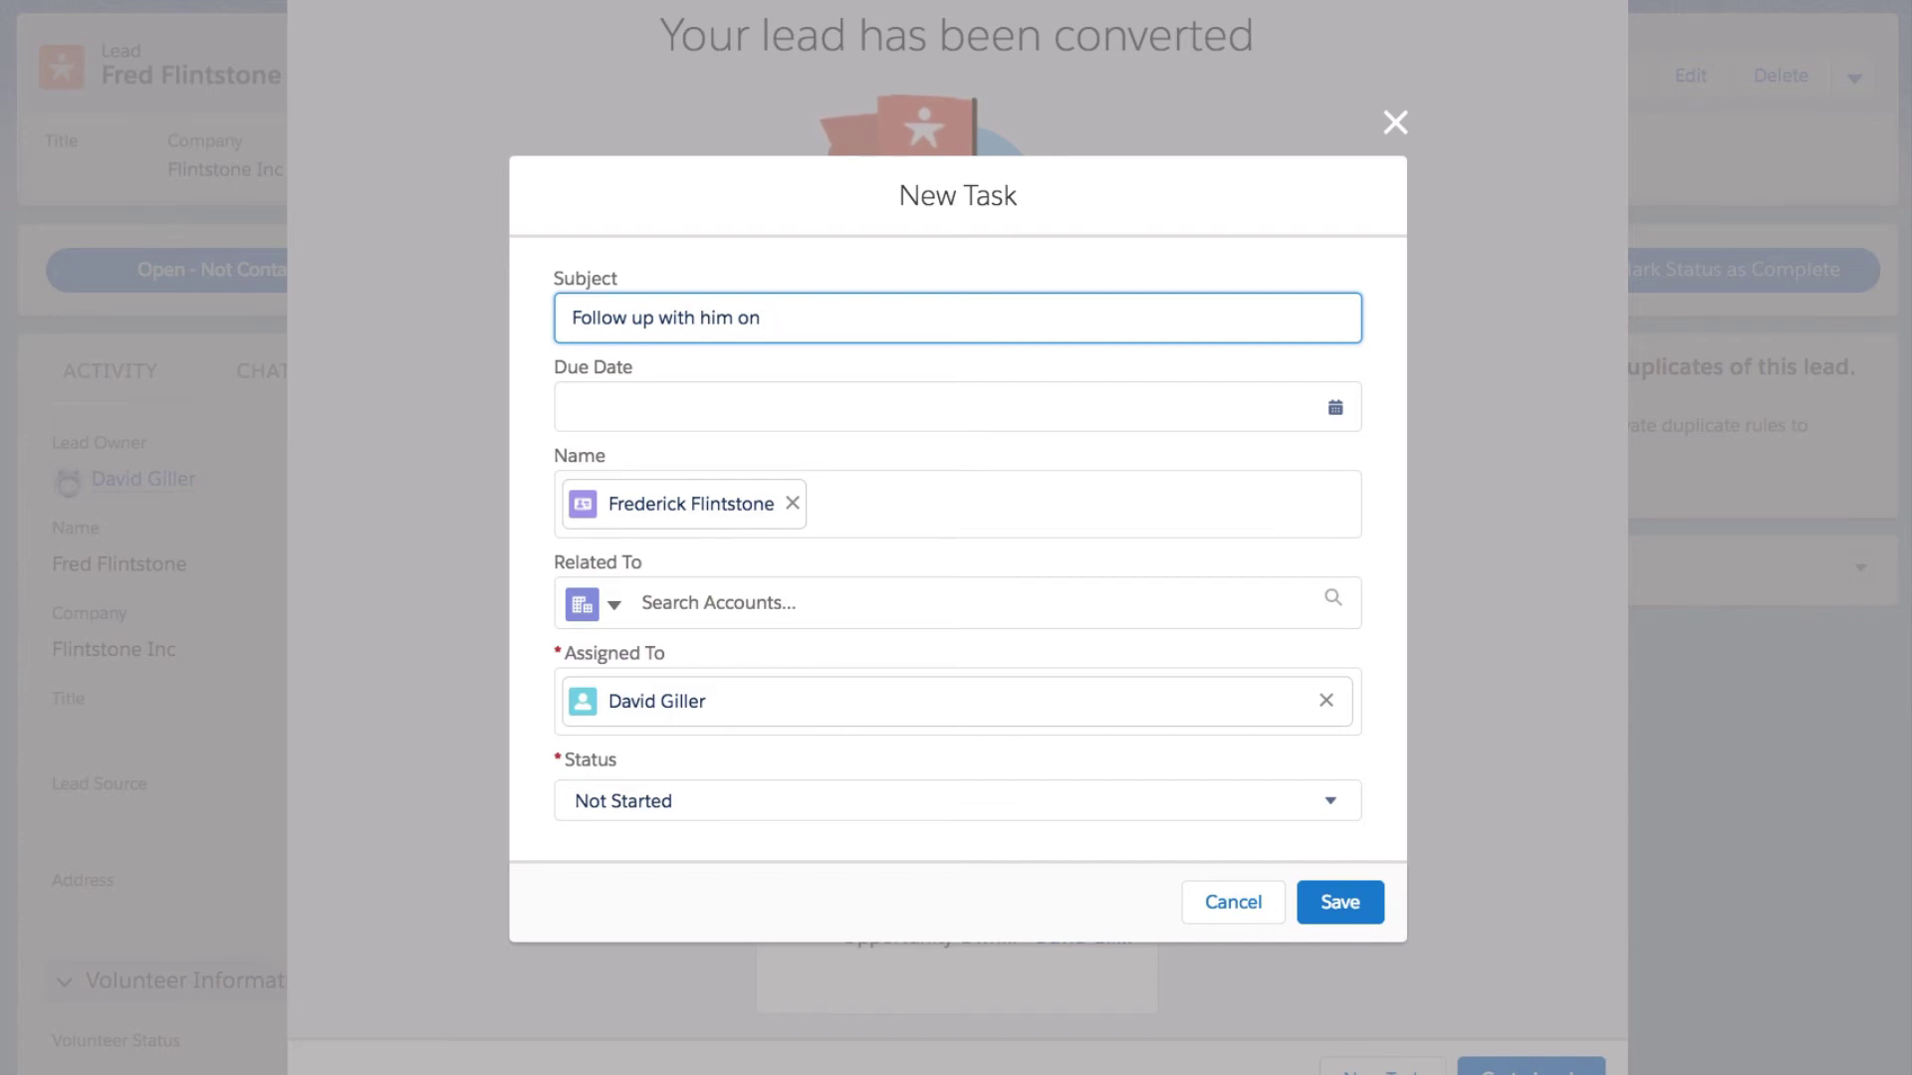
text( new opportunity)
click(713, 413)
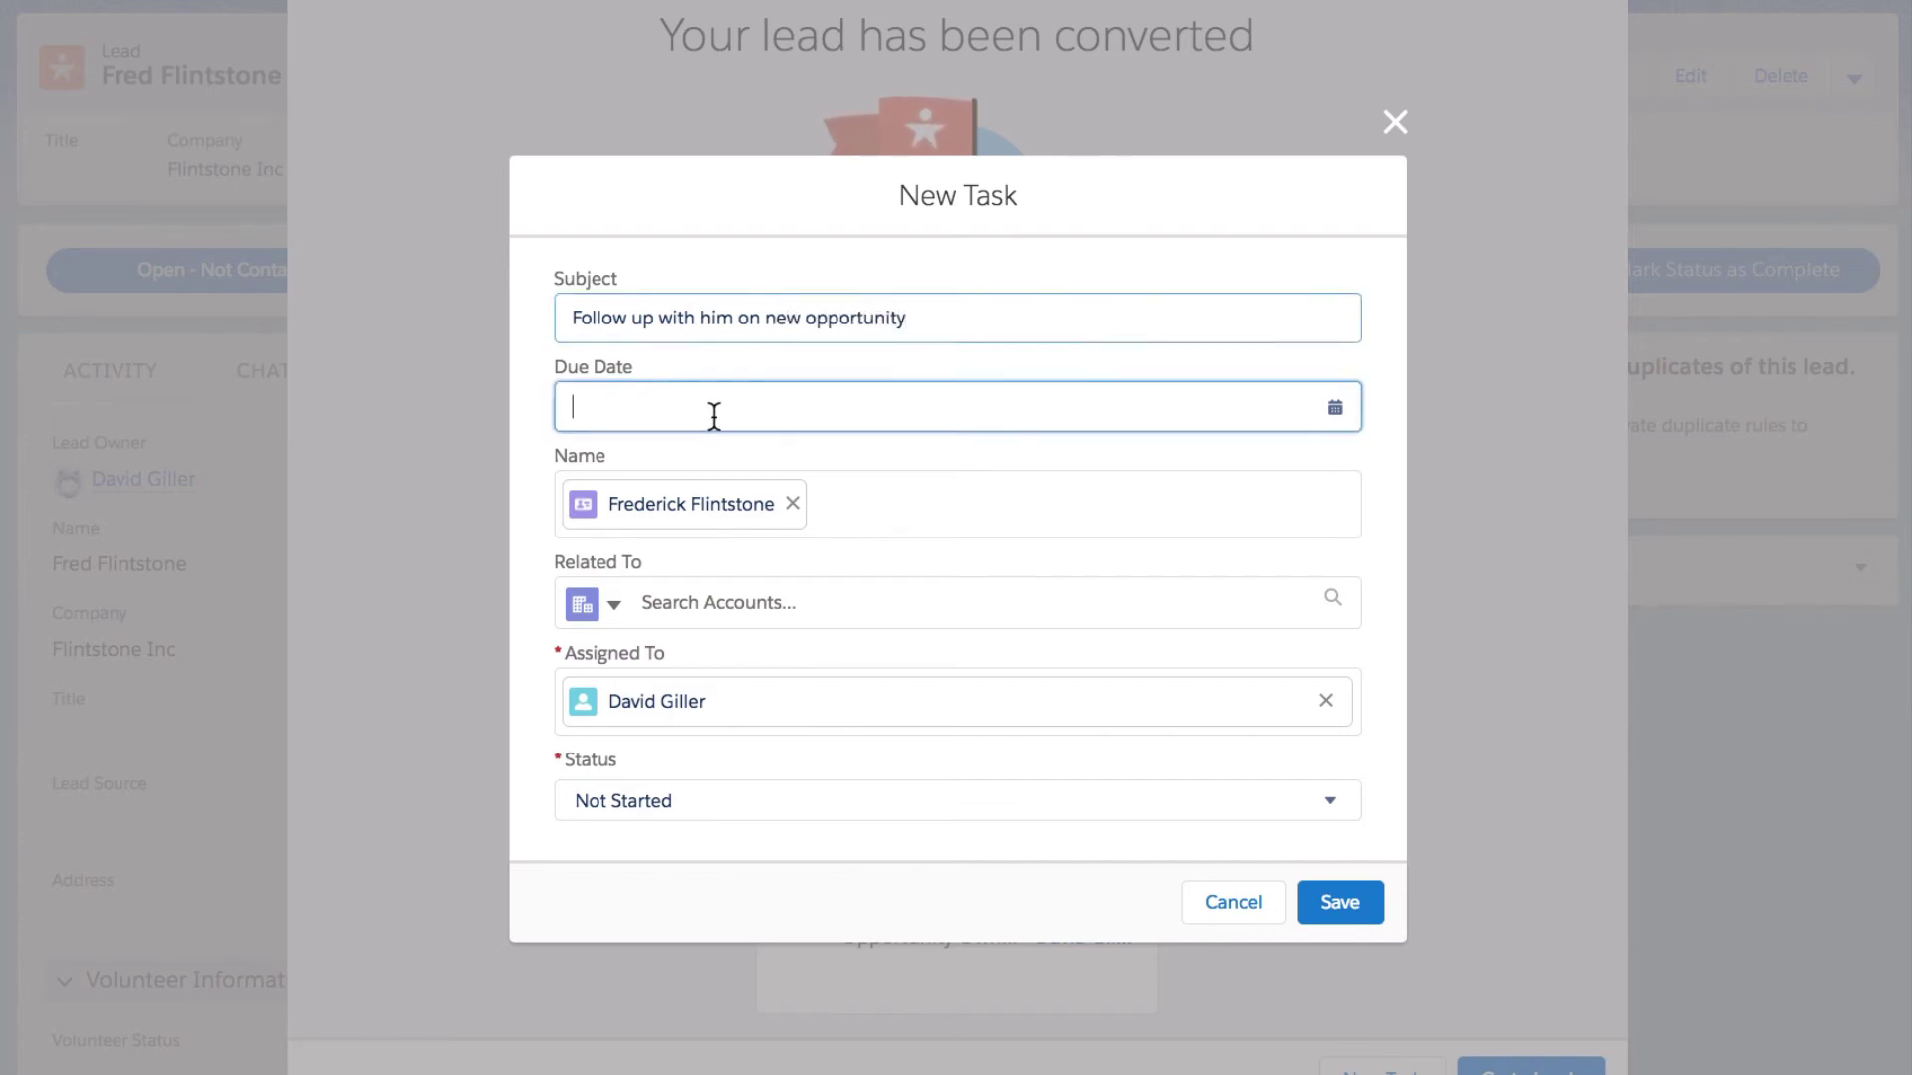
click(694, 627)
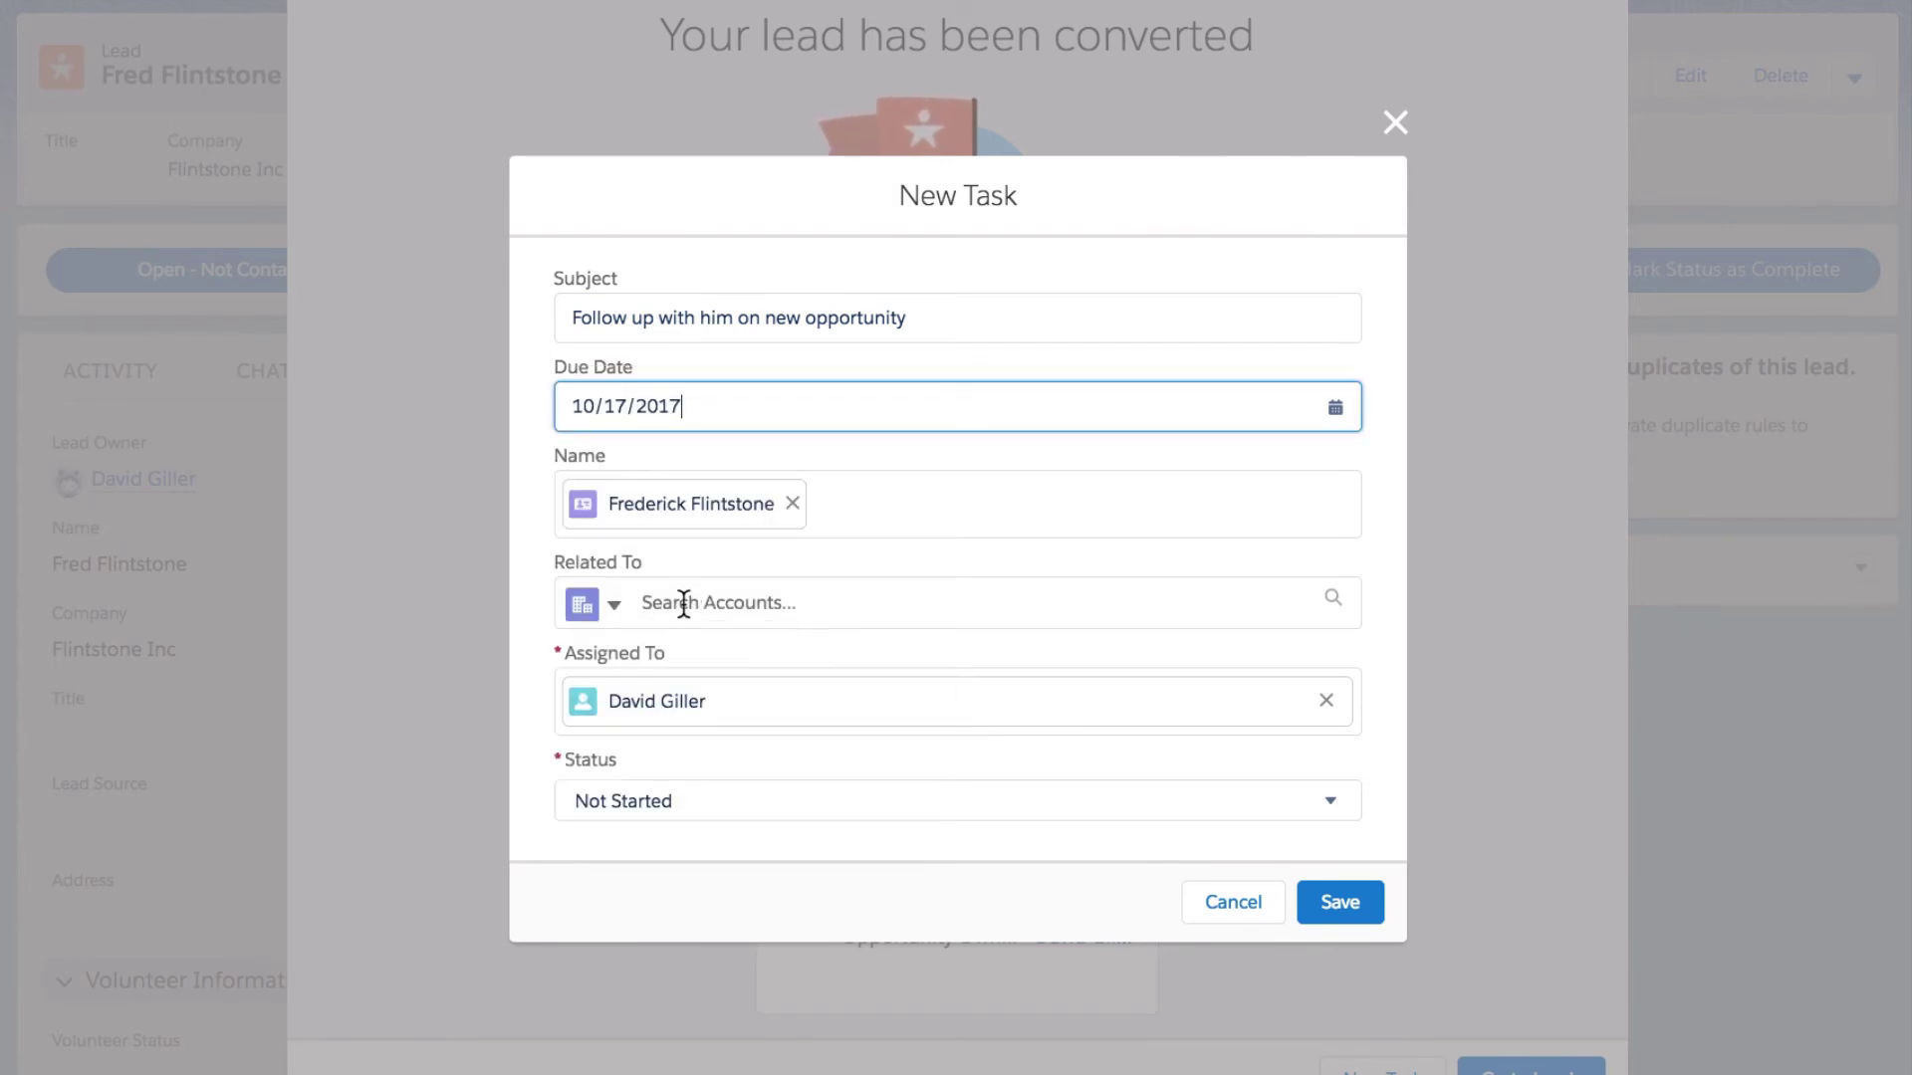
- Relate the task to the Flintstone Inc- opportunity instead of the account, and save it
click(682, 606)
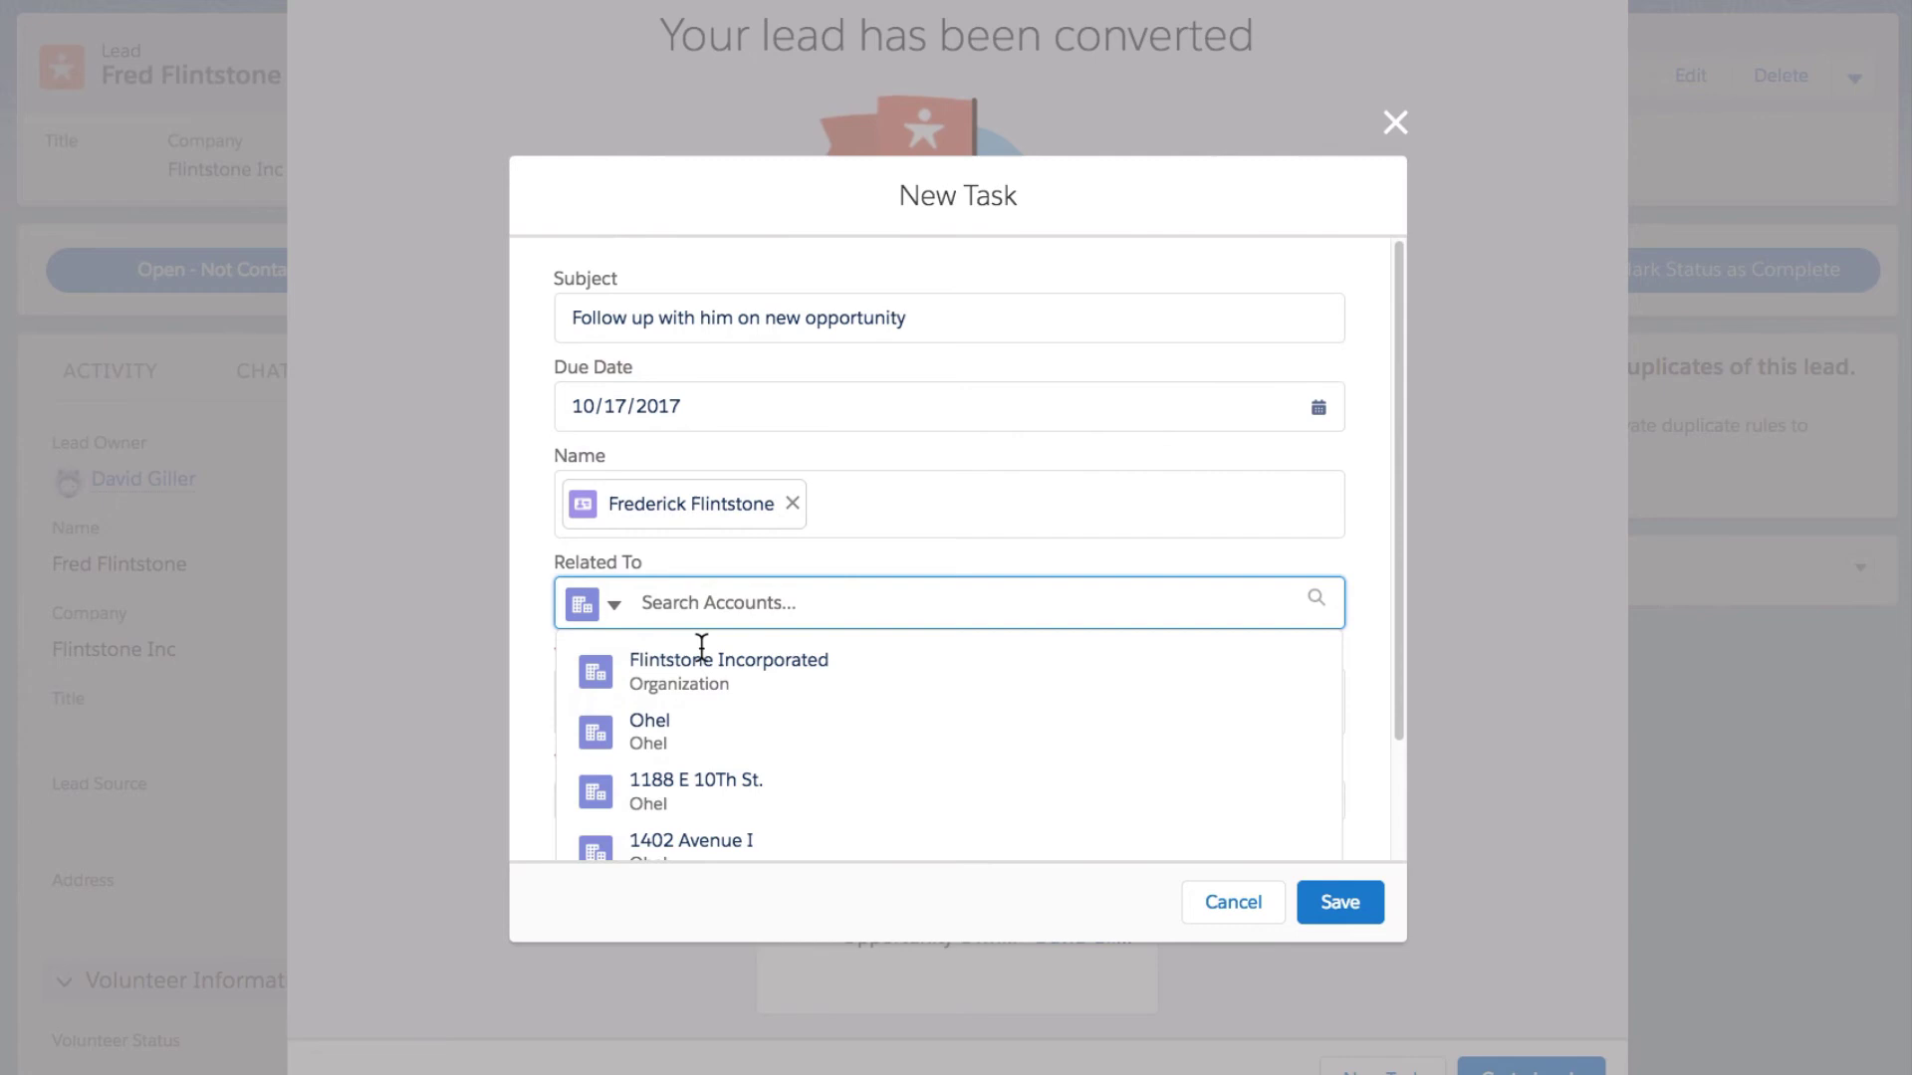
click(696, 687)
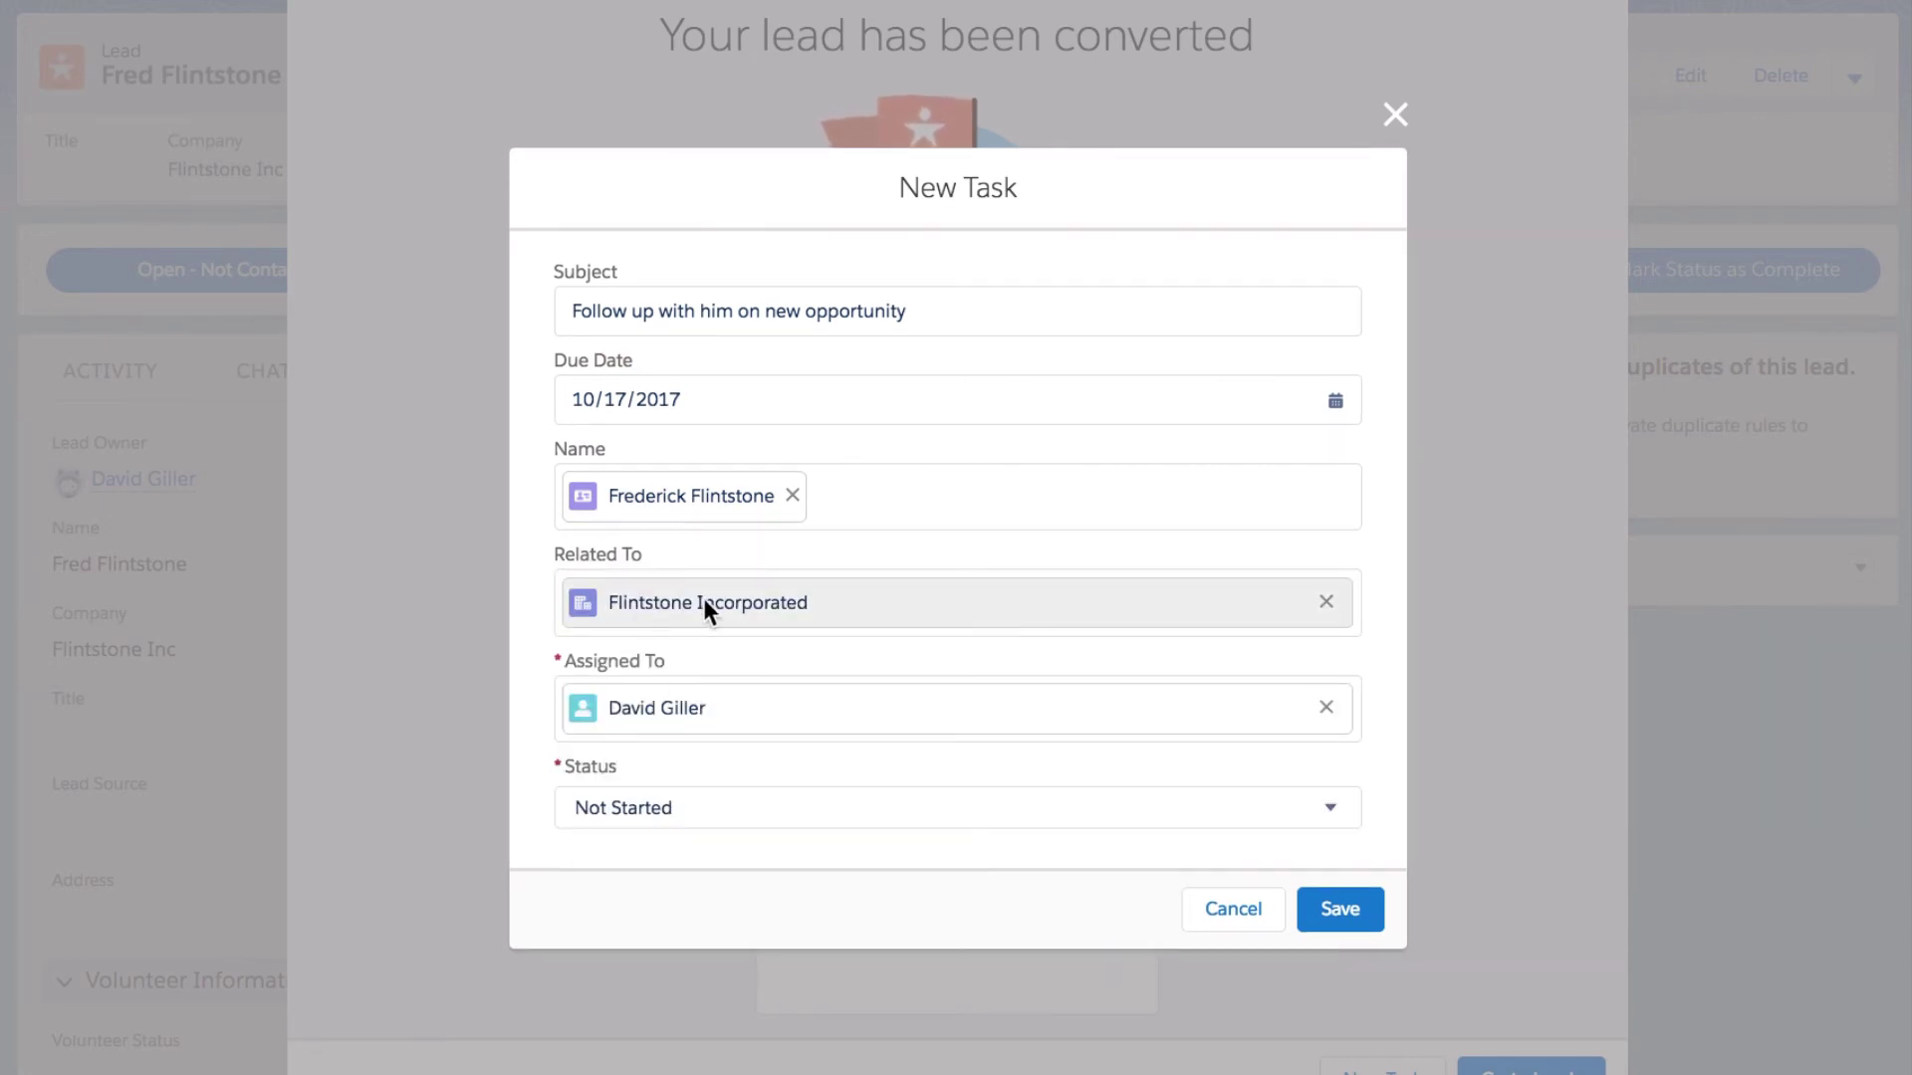
click(1324, 601)
click(615, 605)
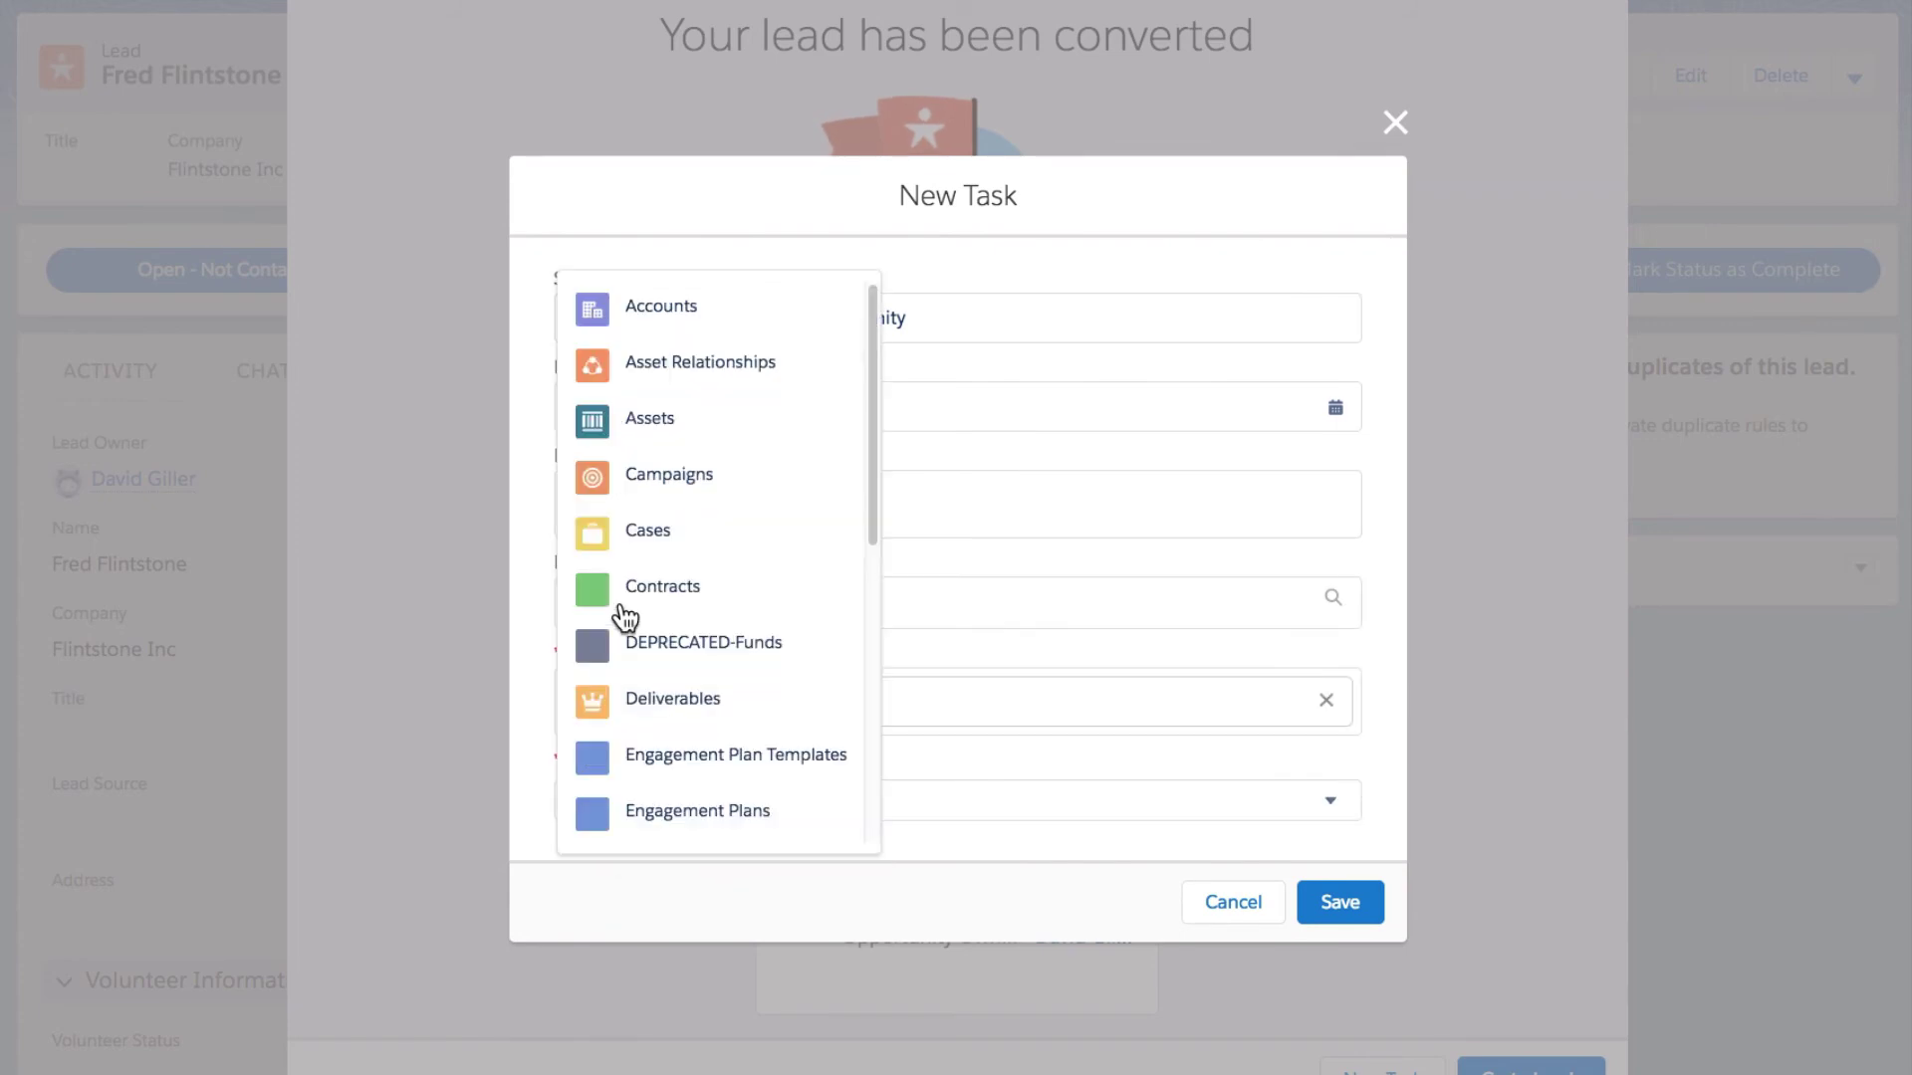
scroll(693, 691, down, 4)
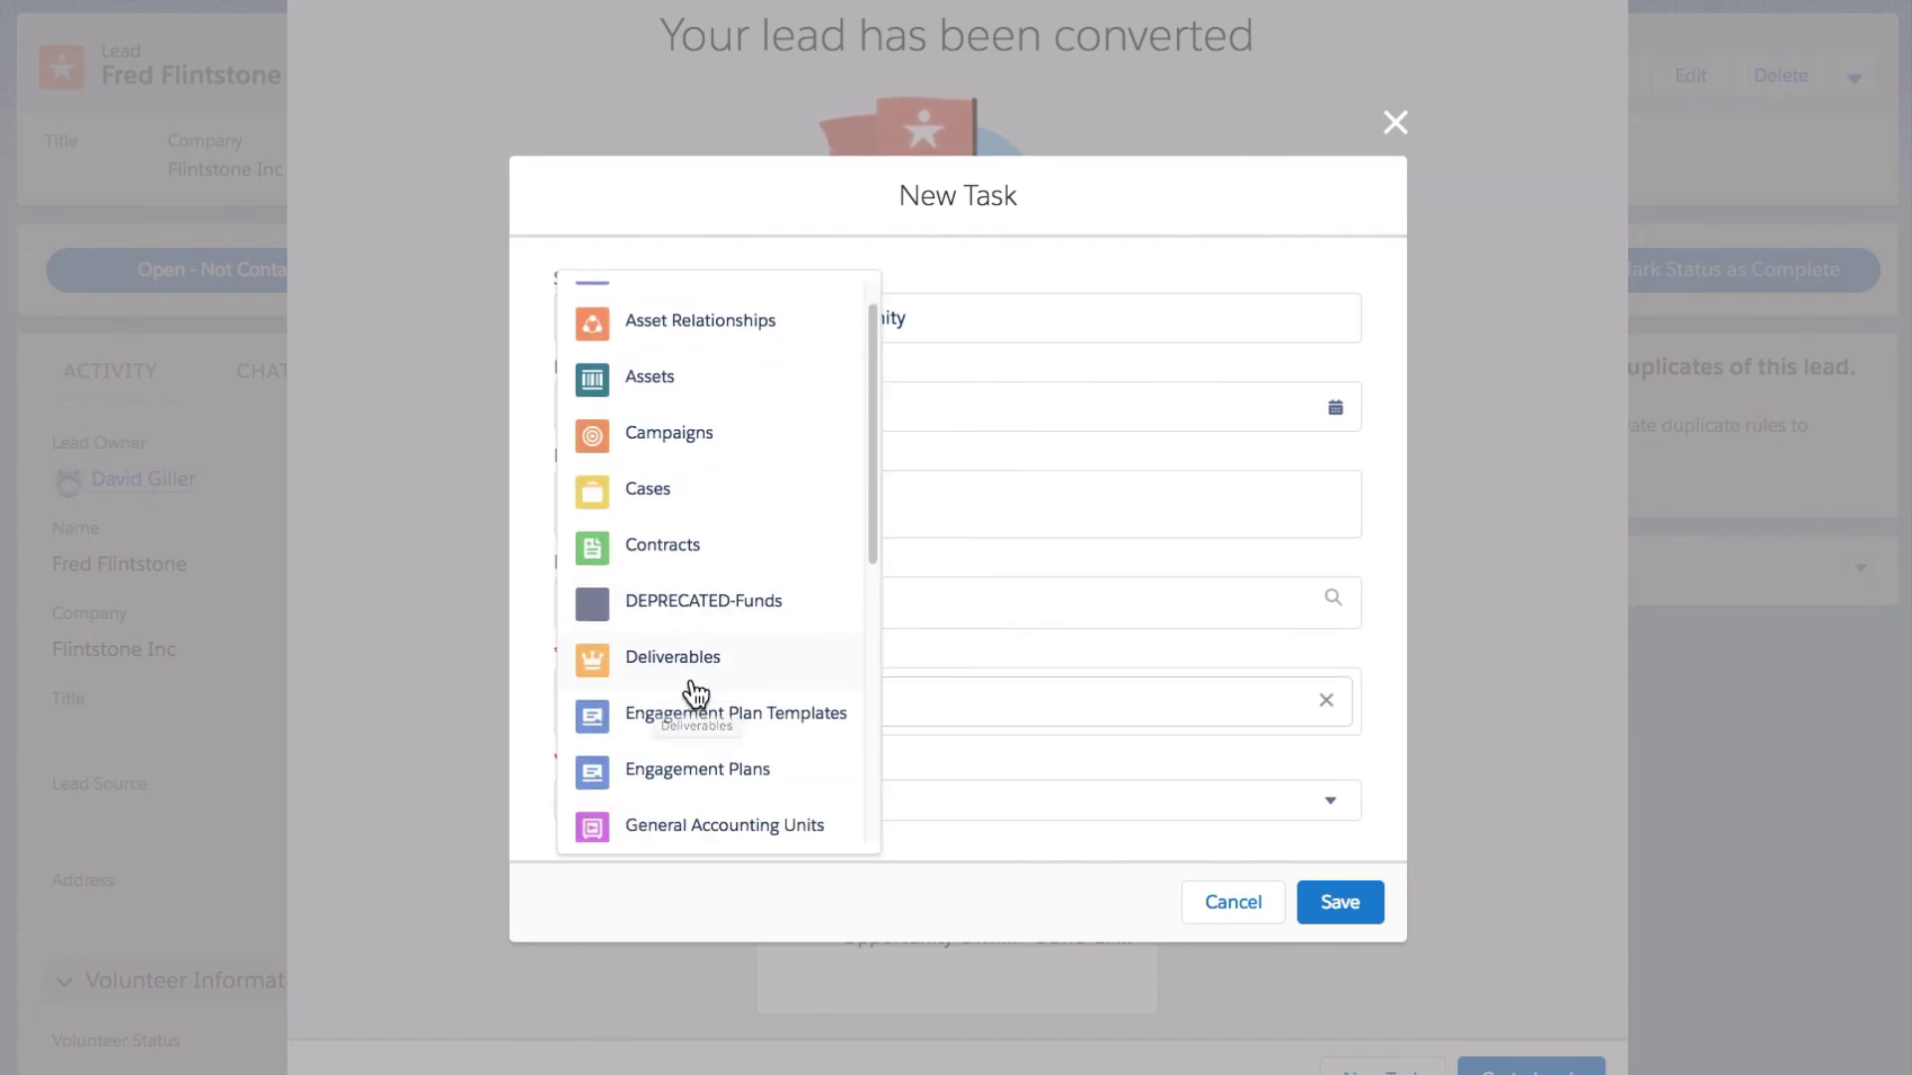
click(682, 697)
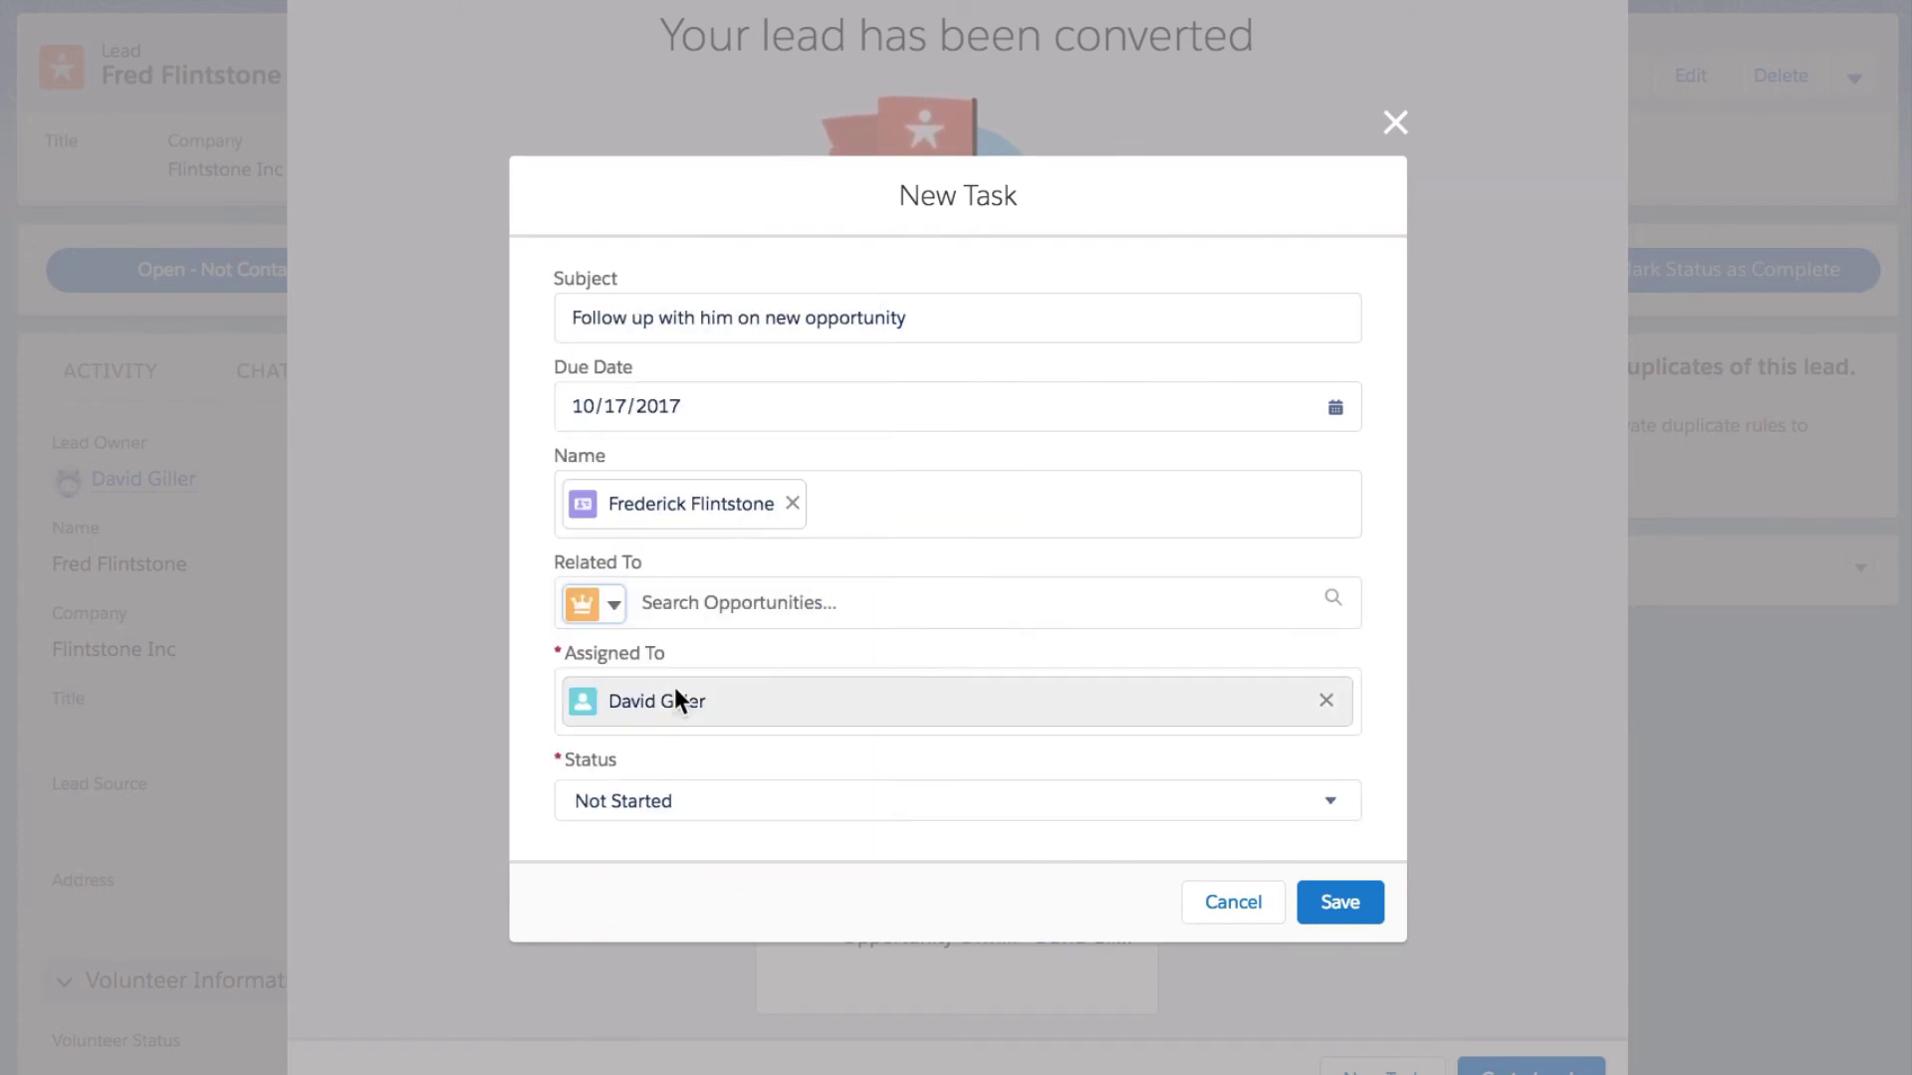
click(707, 599)
text(flint)
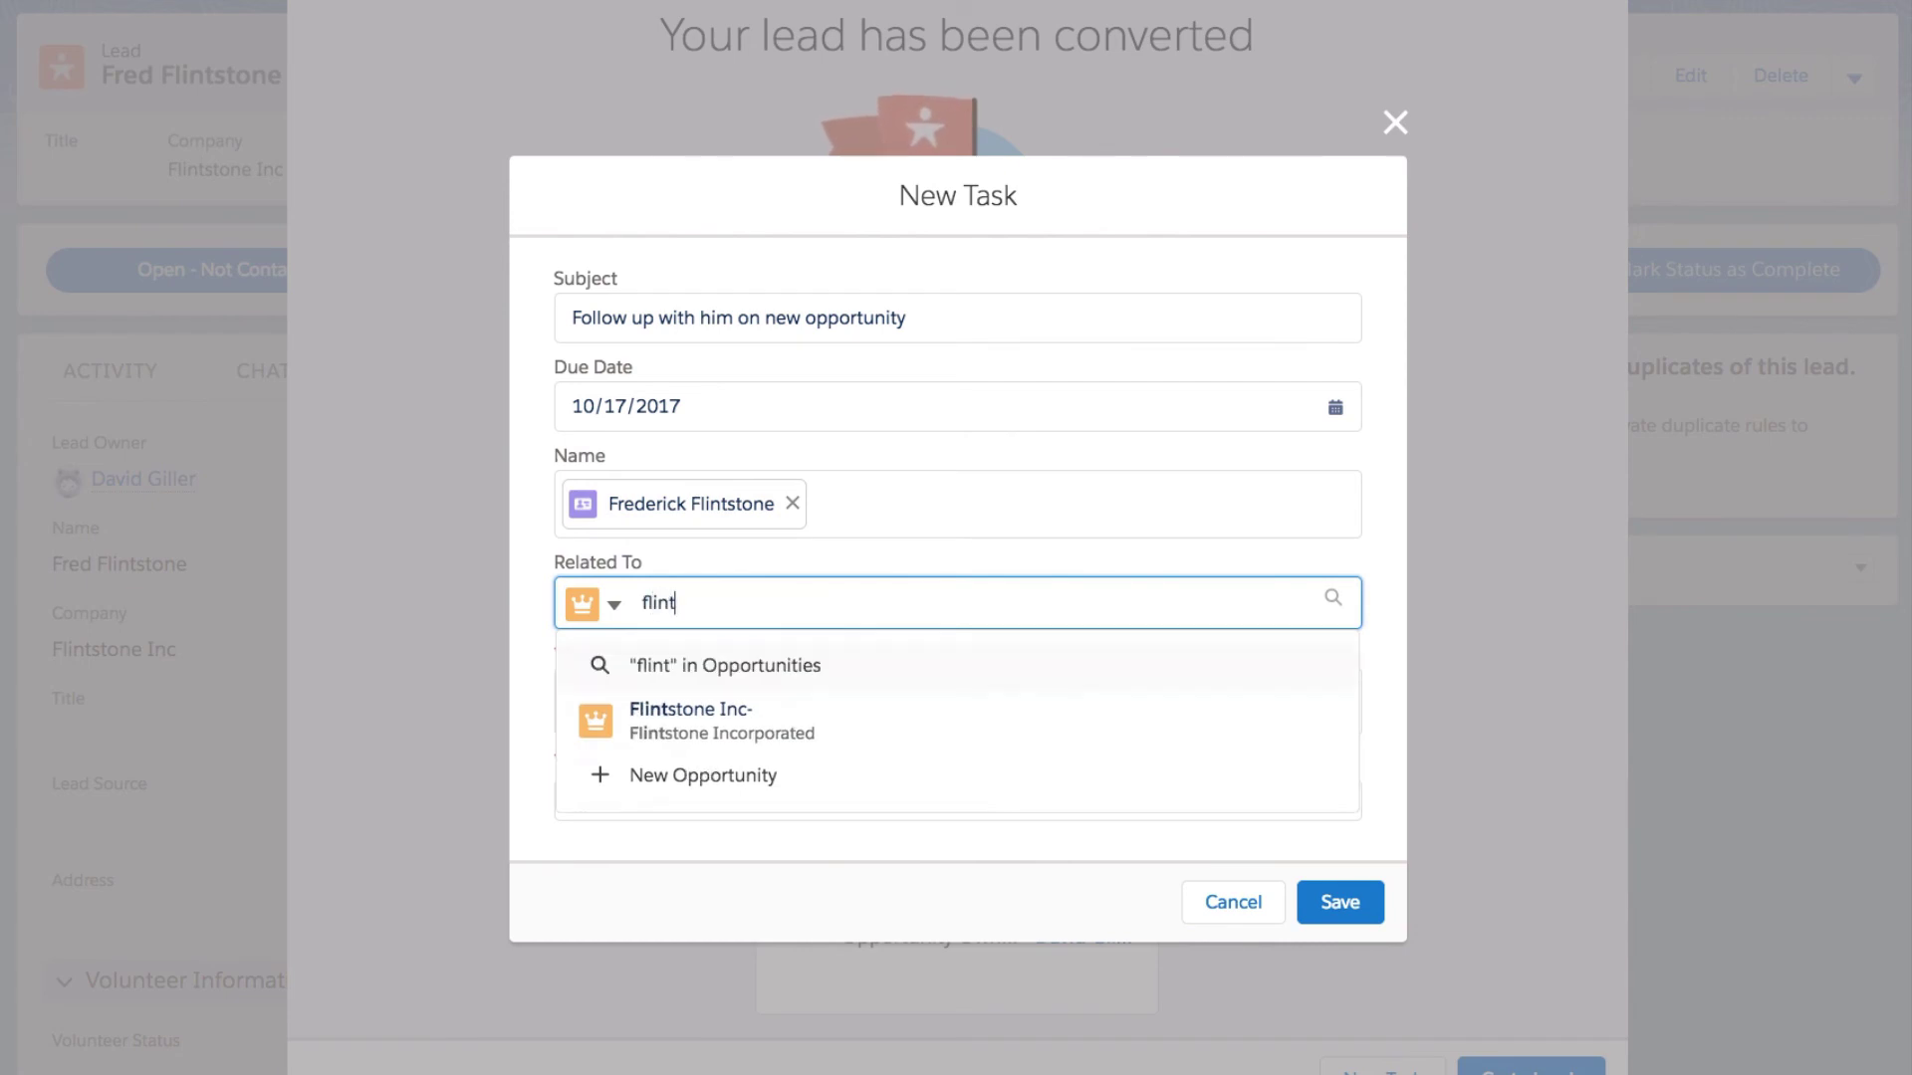
click(673, 717)
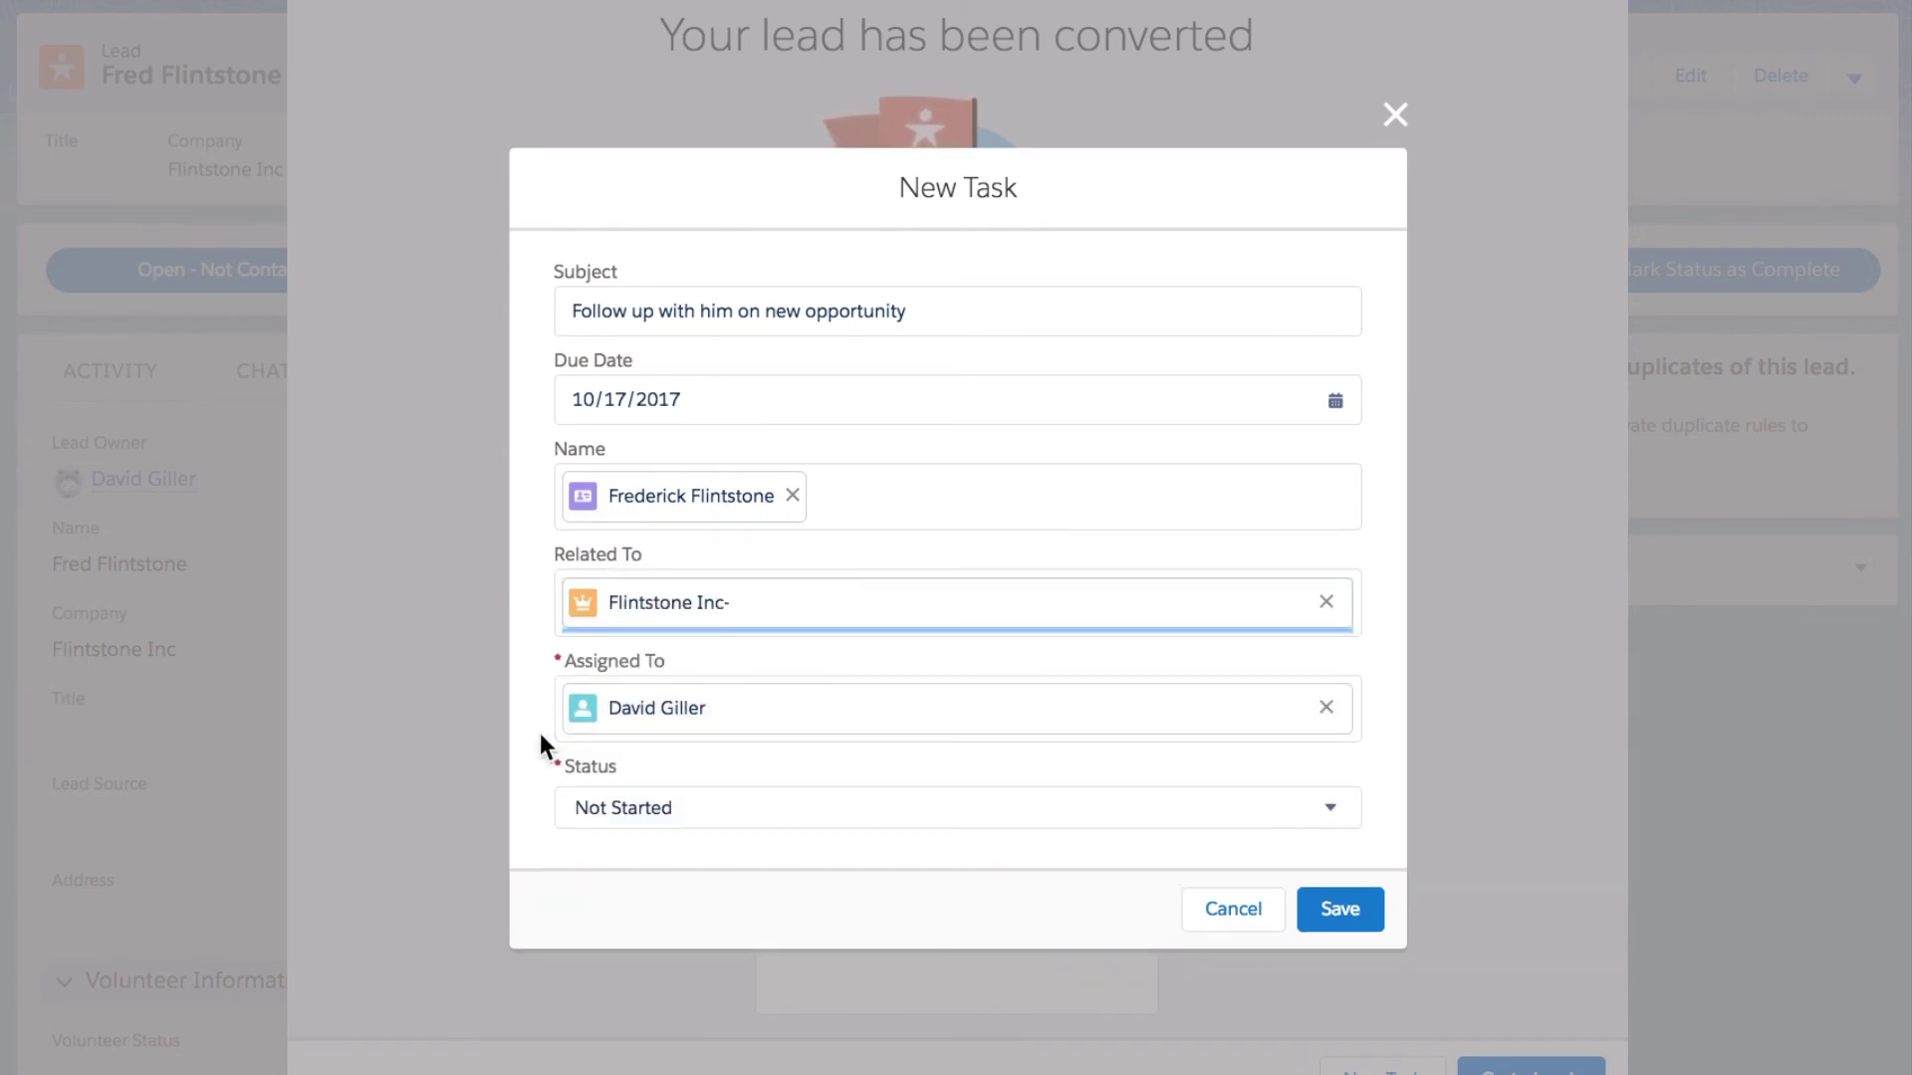
click(1329, 914)
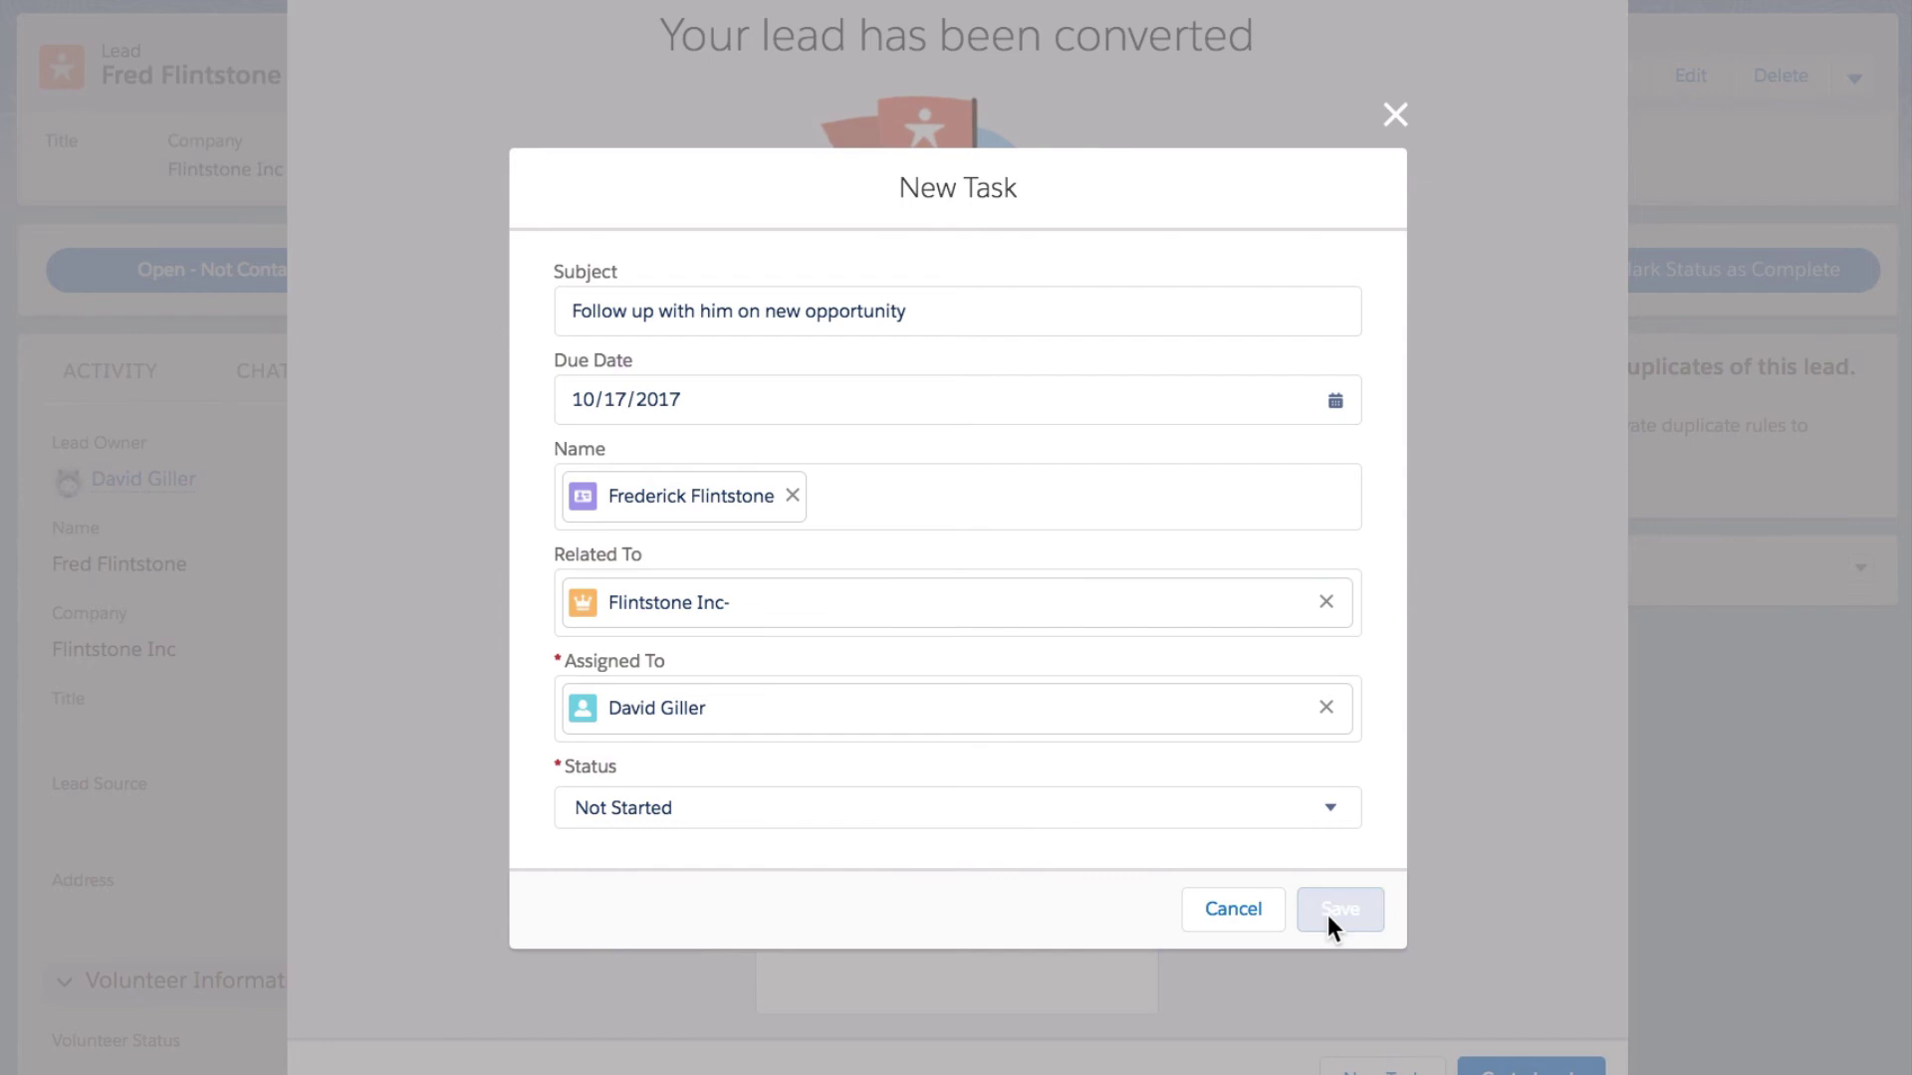